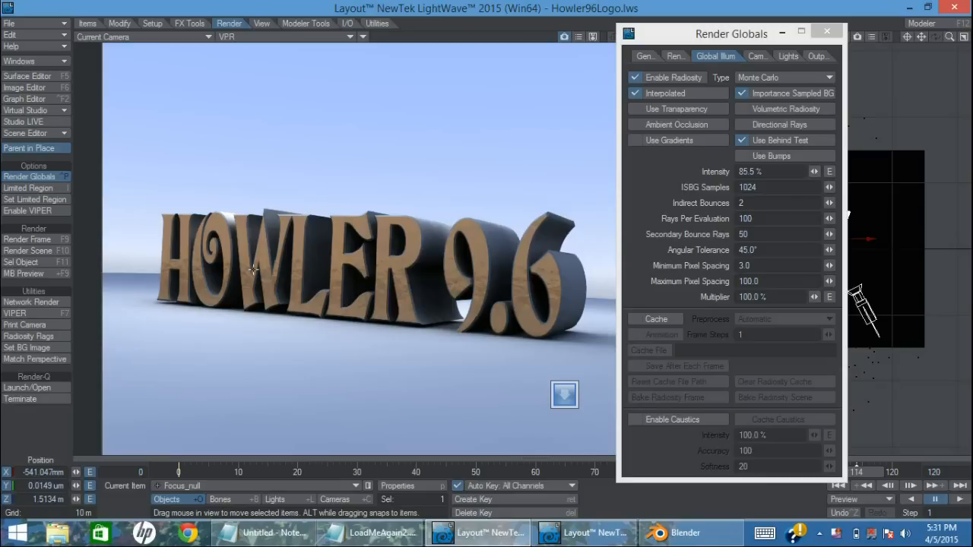
- Compare the logo render in the Howler_Pathtrace scene with the one in the Howler96Logo scene
{"action": "left_click", "coordinate": [586, 532]}
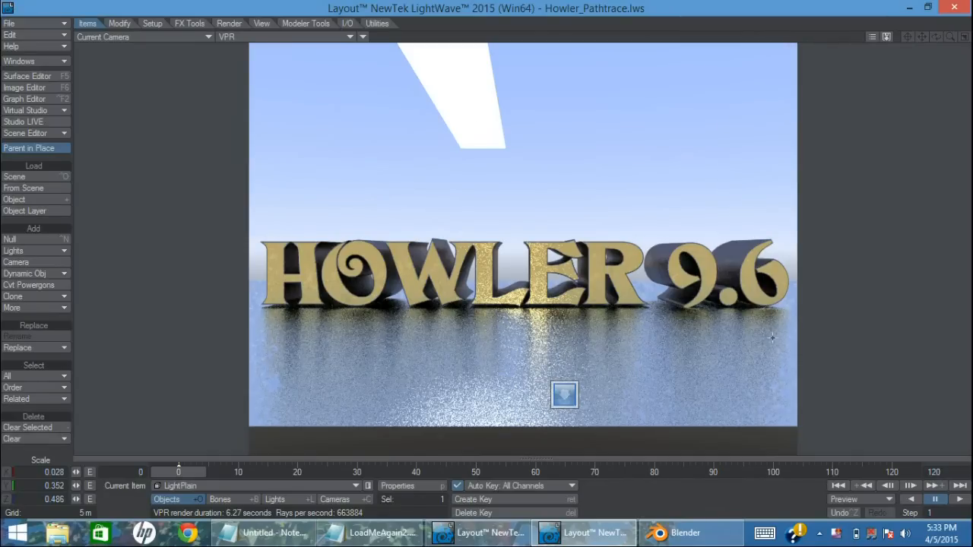
{"action": "left_click", "coordinate": [455, 536]}
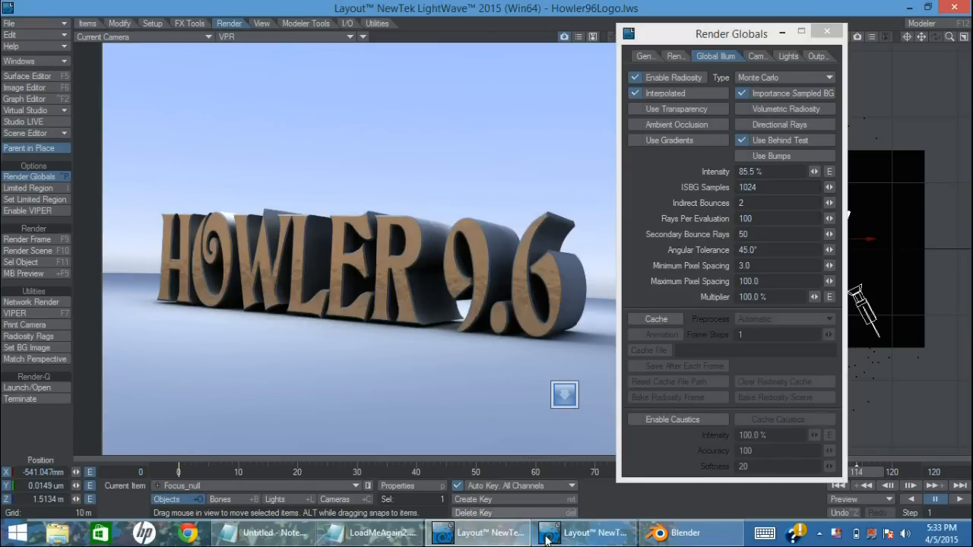
{"action": "left_click", "coordinate": [582, 532]}
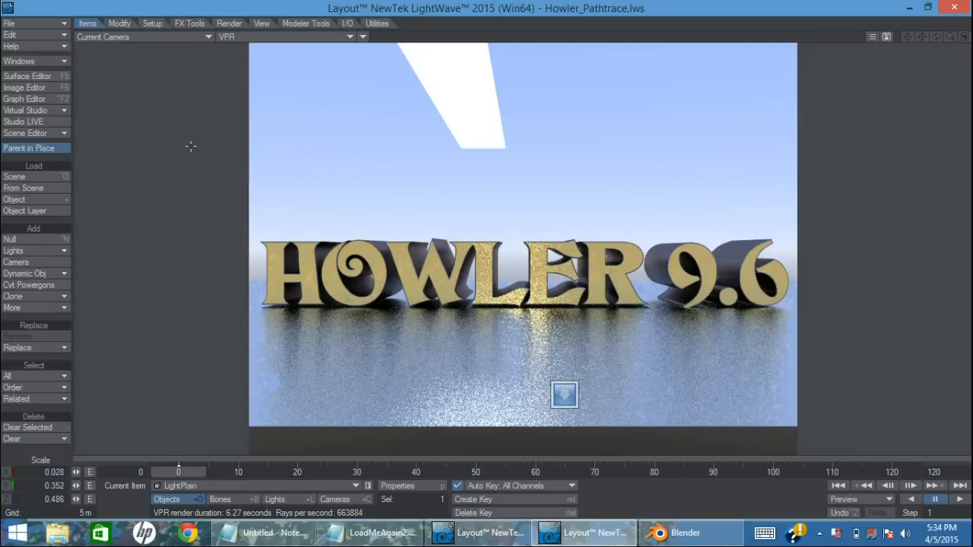
- Set the Ground Plane surface's Reflection Blurring to 10000% in the Surface Editor and uncover more of the render preview
{"action": "left_click", "coordinate": [58, 76]}
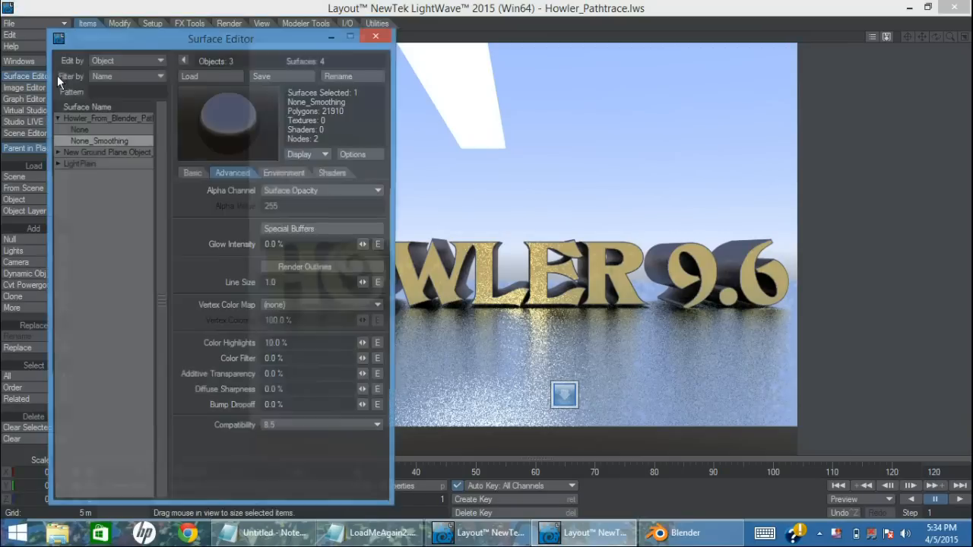
{"action": "left_click", "coordinate": [57, 153]}
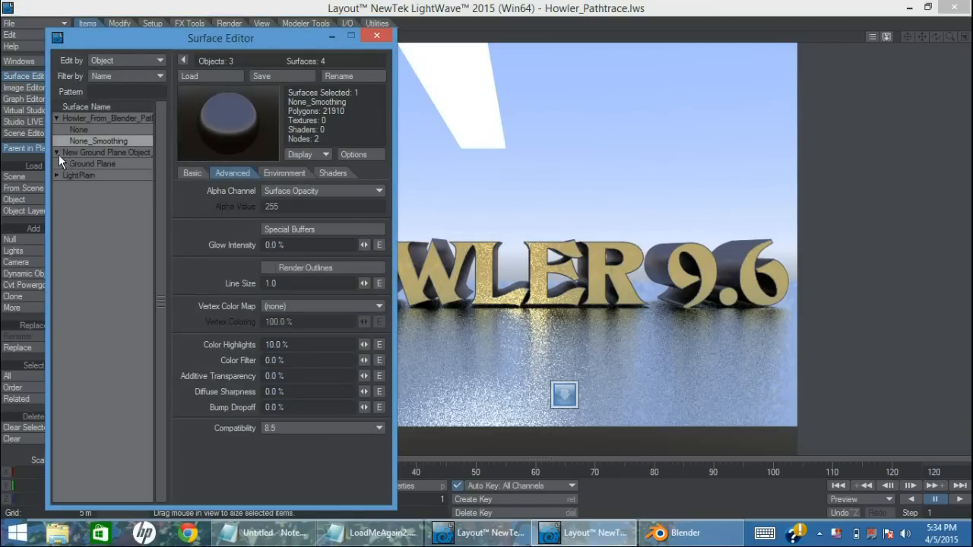
{"action": "left_click", "coordinate": [101, 163]}
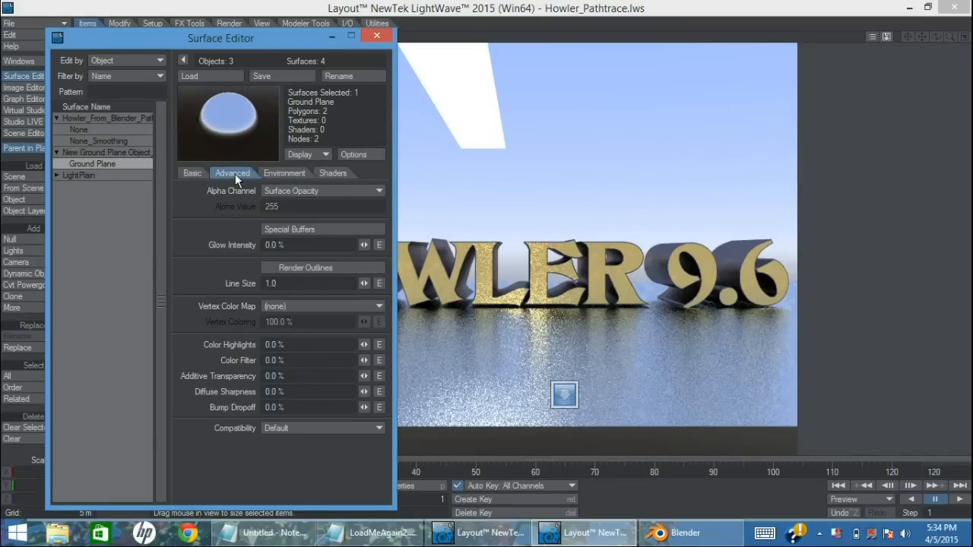
{"action": "left_click", "coordinate": [282, 173]}
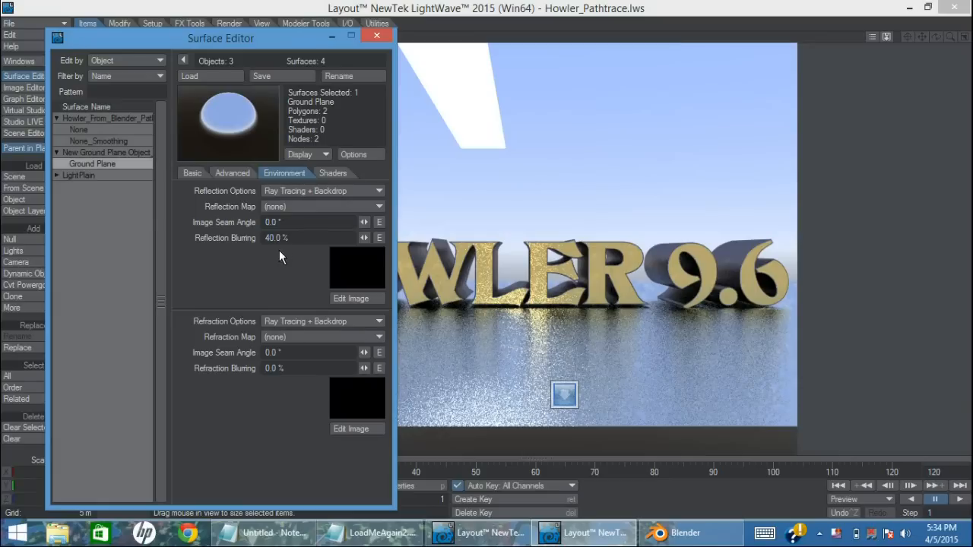
{"action": "left_click", "coordinate": [298, 238]}
{"action": "type", "text": "10000"}
{"action": "key", "text": "Tab"}
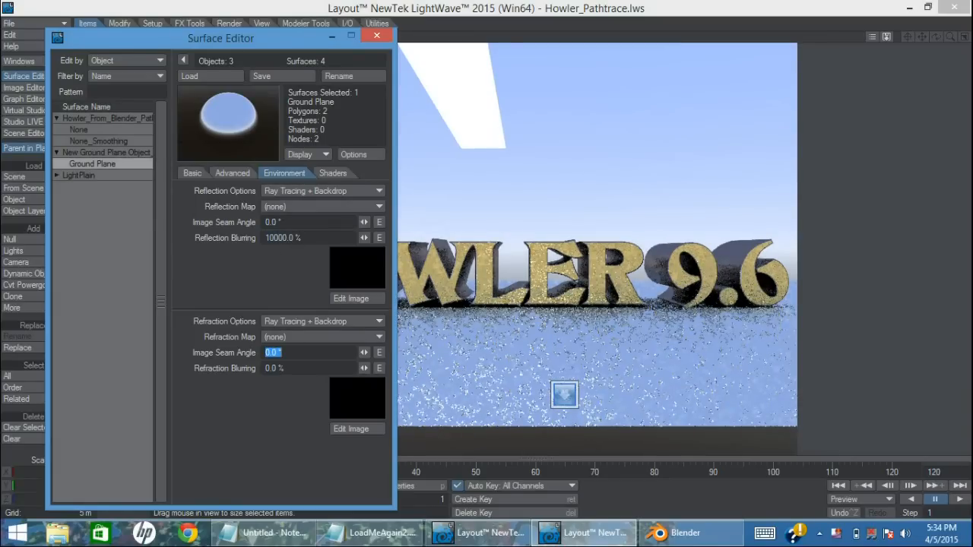
{"action": "left_click_drag", "start_coordinate": [306, 46], "coordinate": [187, 43]}
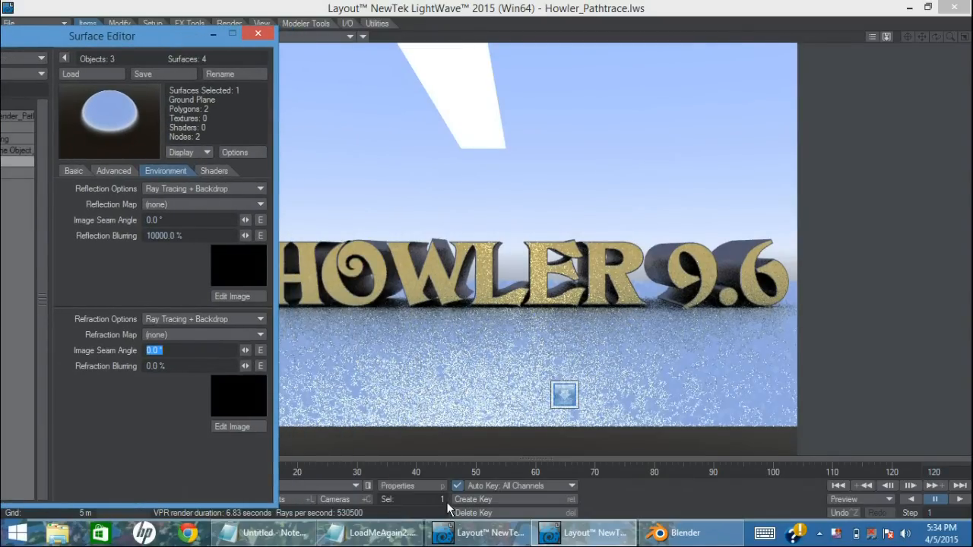
- Compare the blurred ground of the path-traced scene with the ground in the Howler96Logo scene
{"action": "left_click", "coordinate": [463, 533]}
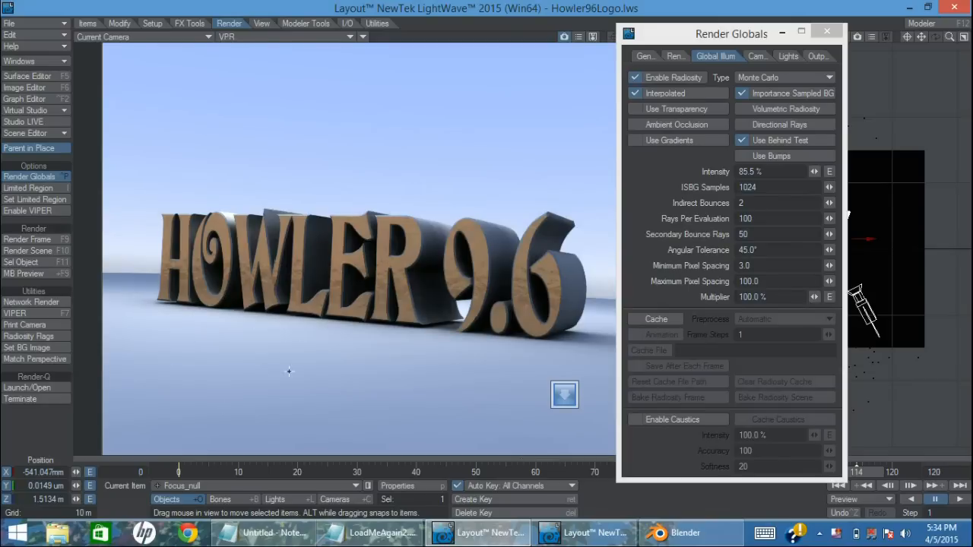
{"action": "mouse_move", "coordinate": [592, 537]}
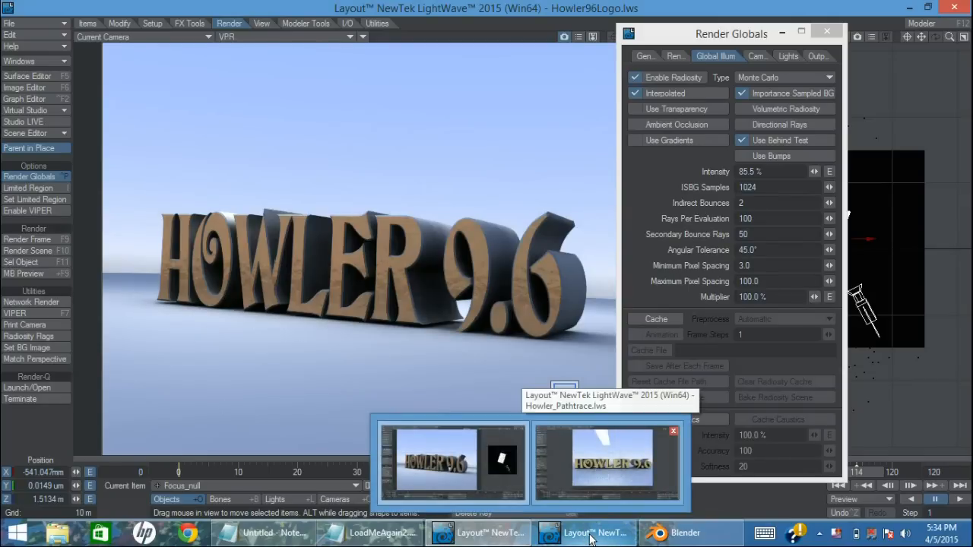
{"action": "left_click", "coordinate": [592, 537]}
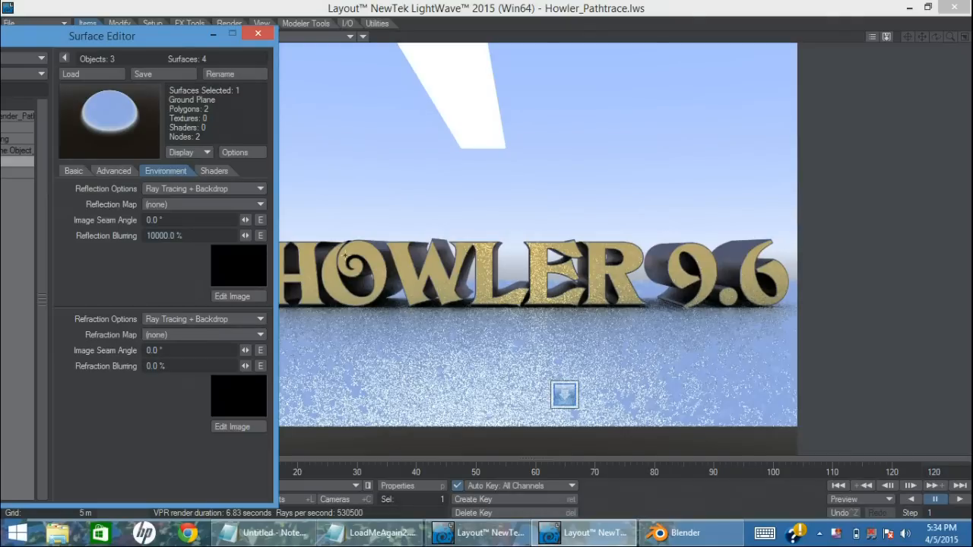
- Set the Ground Plane's Reflection Blurring to 1%
{"action": "left_click_drag", "start_coordinate": [179, 236], "coordinate": [59, 242]}
{"action": "type", "text": "1"}
{"action": "key", "text": "Tab"}
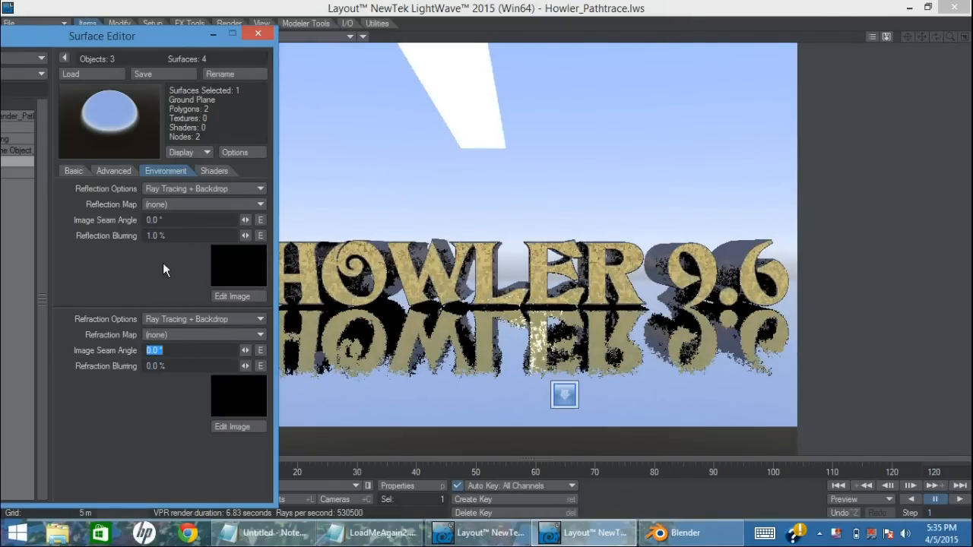
- Set the Ground Plane's Reflection Blurring back to 40% and close the Surface Editor
{"action": "left_click_drag", "start_coordinate": [194, 241], "coordinate": [65, 229]}
{"action": "type", "text": "40"}
{"action": "key", "text": "Tab"}
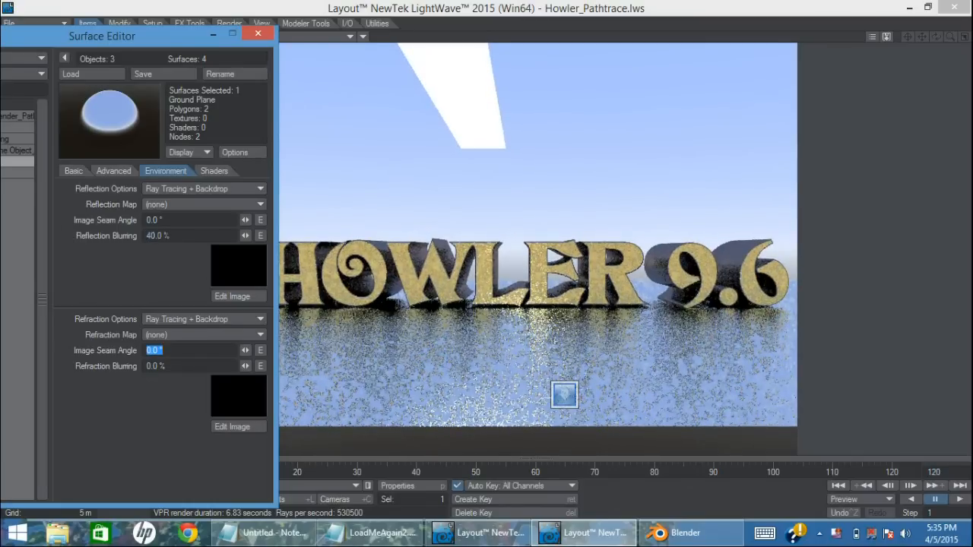
{"action": "left_click", "coordinate": [258, 36]}
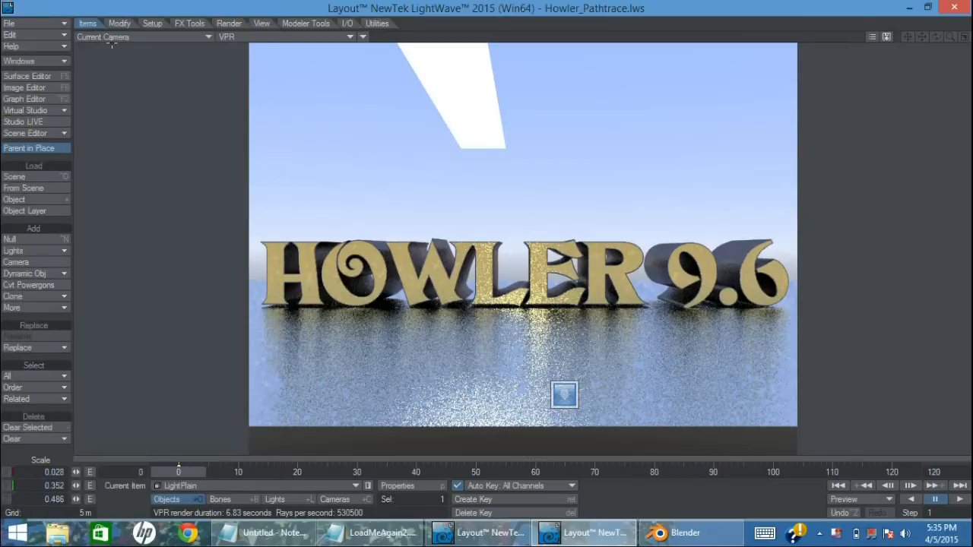
- Clear the Howler_Pathtrace scene without saving its modified items
{"action": "left_click", "coordinate": [35, 23]}
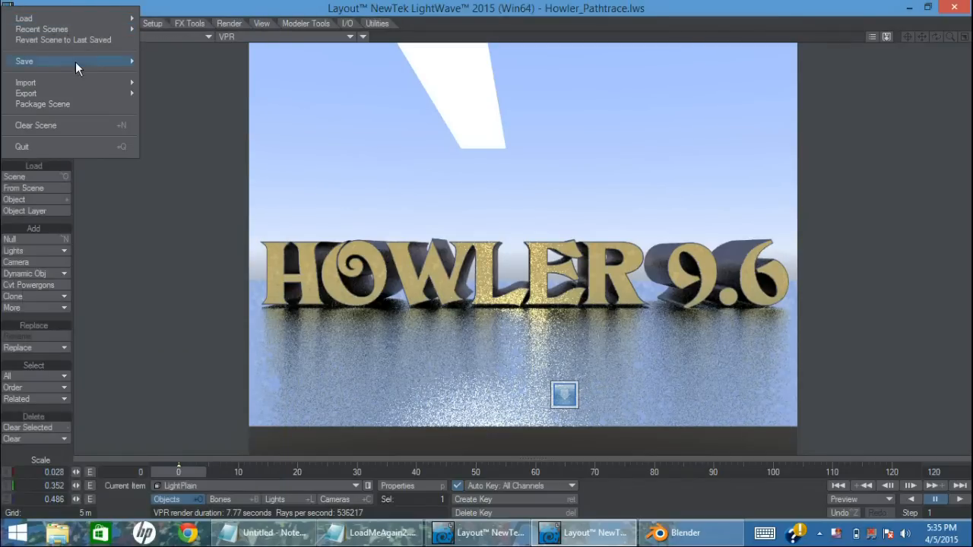
{"action": "mouse_move", "coordinate": [77, 16]}
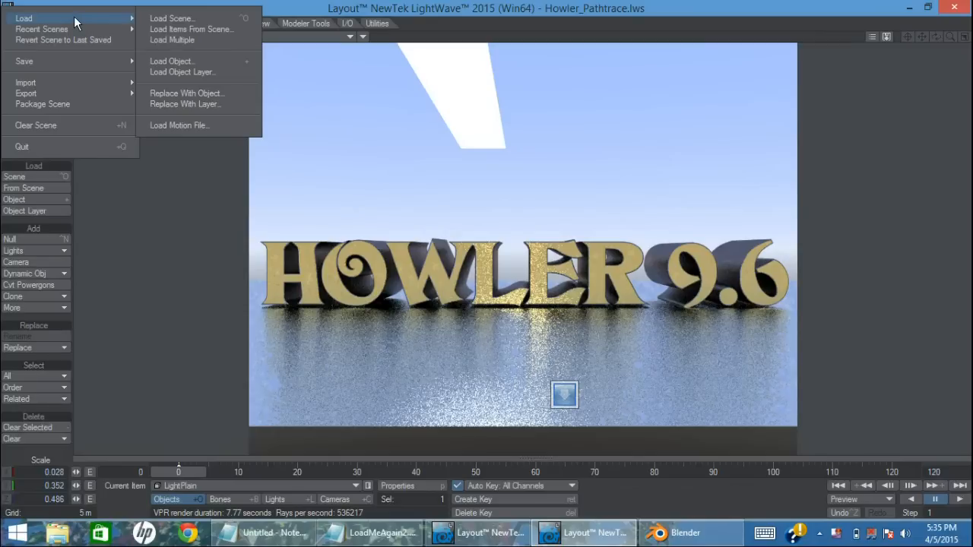
{"action": "left_click", "coordinate": [60, 124]}
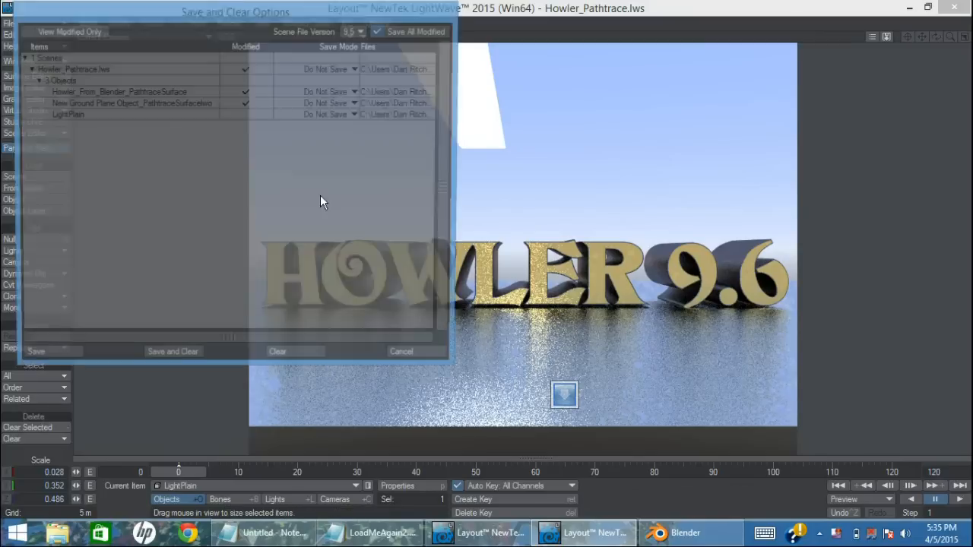
{"action": "left_click", "coordinate": [287, 353]}
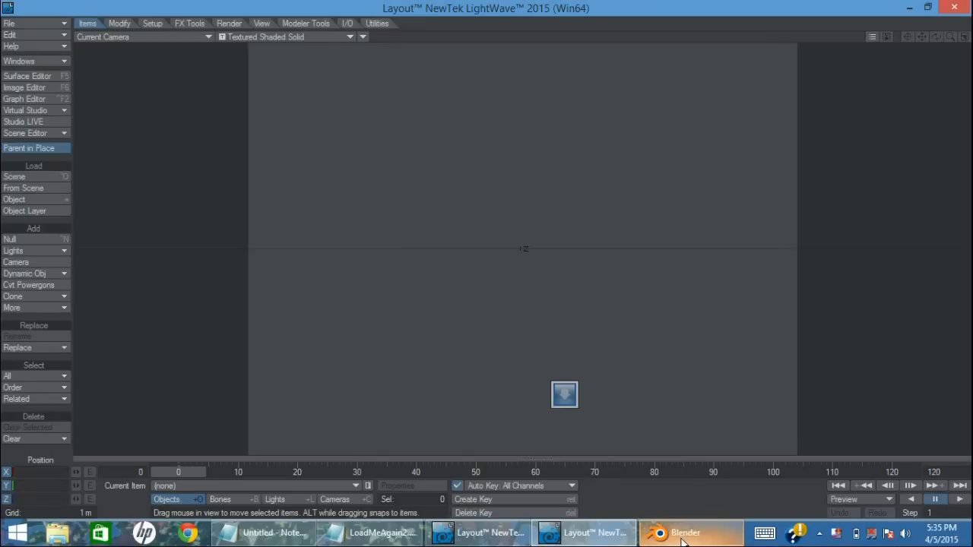
- Switch to Blender and delete the default cube
{"action": "left_click", "coordinate": [682, 536]}
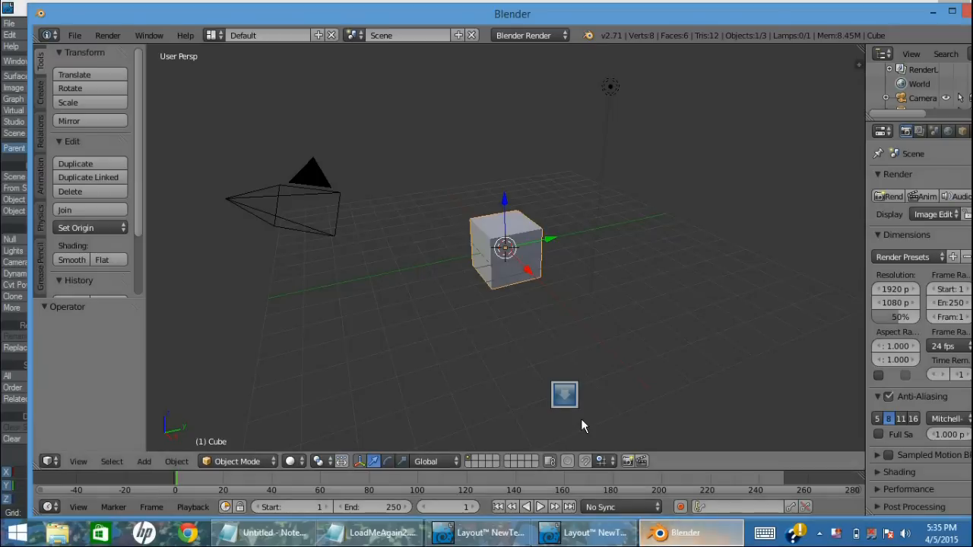
{"action": "key", "text": "x"}
{"action": "left_click", "coordinate": [494, 243]}
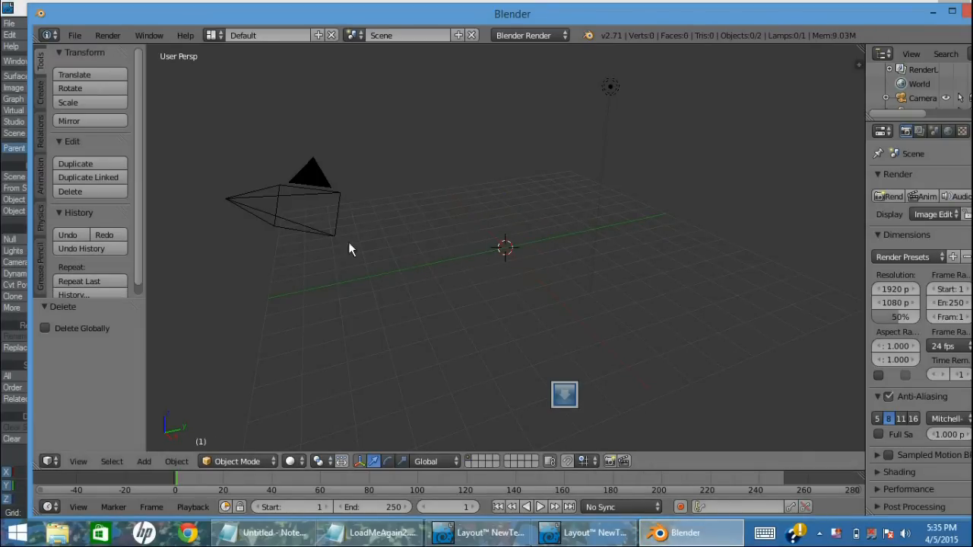
- Add a text object at the origin of the scene
{"action": "scroll", "coordinate": [142, 173], "scroll_direction": "down", "scroll_amount": 1}
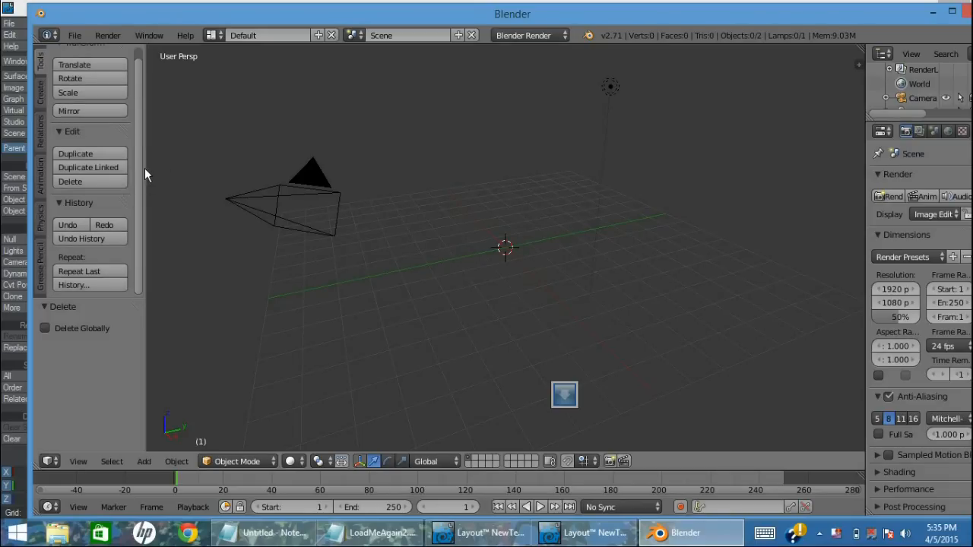
{"action": "scroll", "coordinate": [139, 148], "scroll_direction": "up", "scroll_amount": 1}
{"action": "left_click", "coordinate": [42, 96]}
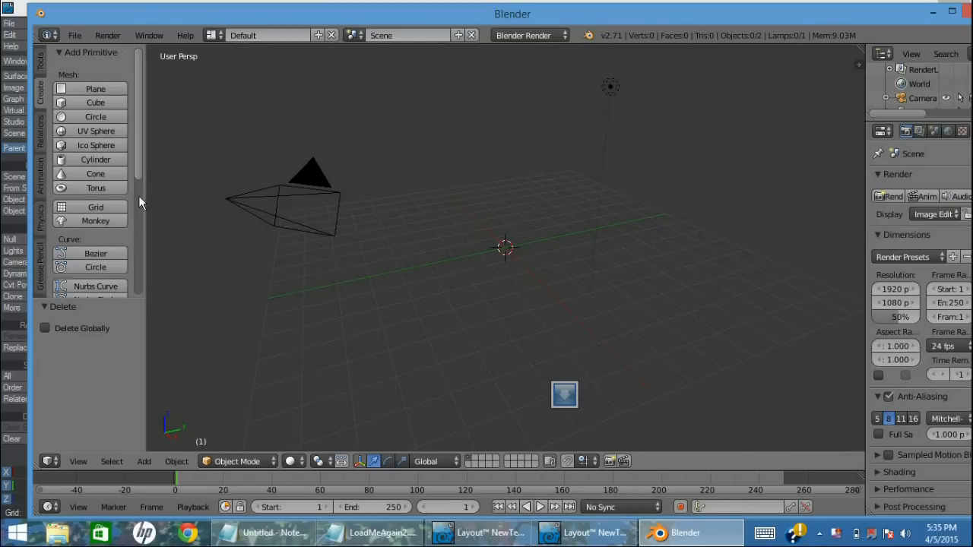
{"action": "scroll", "coordinate": [144, 228], "scroll_direction": "down", "scroll_amount": 10}
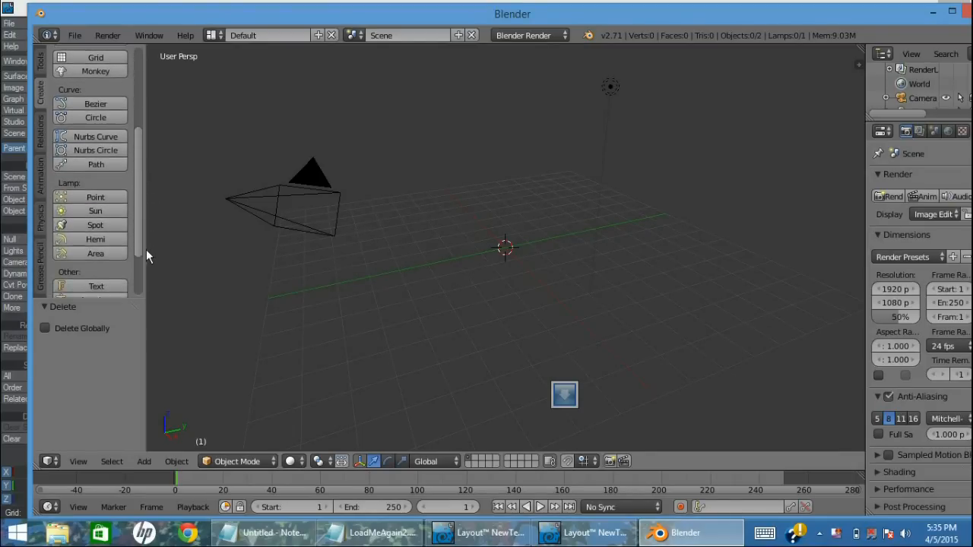
{"action": "left_click", "coordinate": [96, 253]}
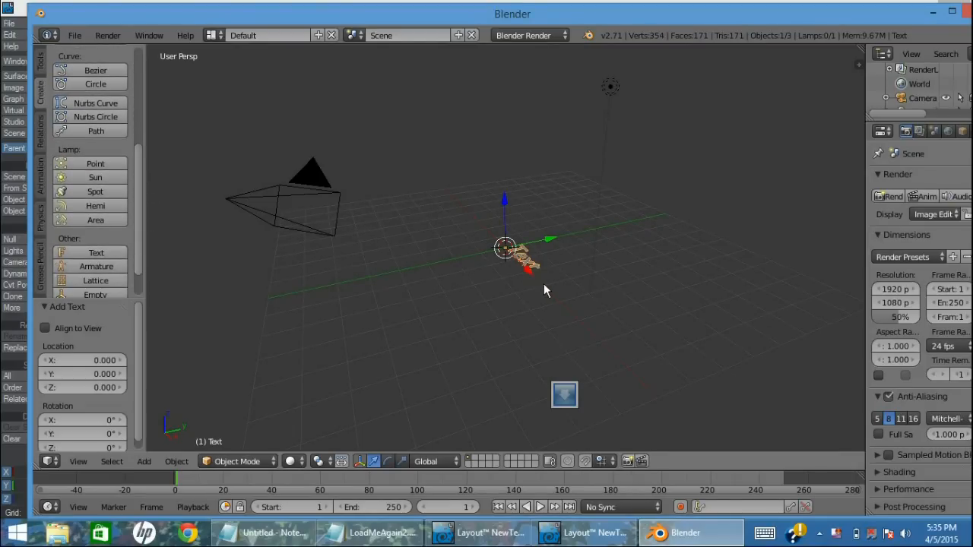
- Enter Edit Mode on the text object and replace its default wording with HOWLER
{"action": "scroll", "coordinate": [544, 290], "scroll_direction": "up", "scroll_amount": 4}
{"action": "scroll", "coordinate": [544, 291], "scroll_direction": "up", "scroll_amount": 3}
{"action": "key", "text": "Tab"}
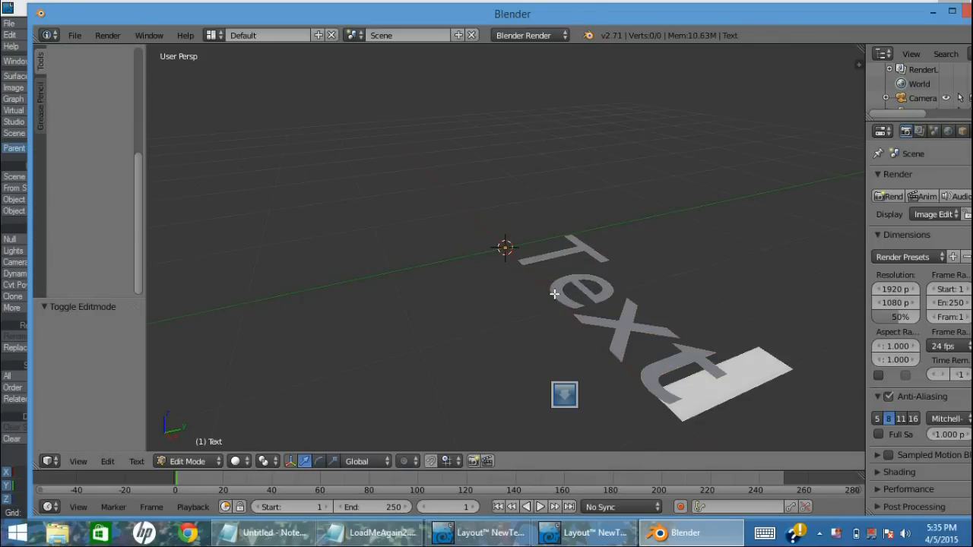
{"action": "key", "text": "BackSpace"}
{"action": "key", "text": "BackSpace"}
{"action": "key", "text": "BackSpace"}
{"action": "key", "text": "BackSpace"}
{"action": "type", "text": "Ho"}
{"action": "key", "text": "BackSpace"}
{"action": "type", "text": "OLW"}
{"action": "key", "text": "BackSpace"}
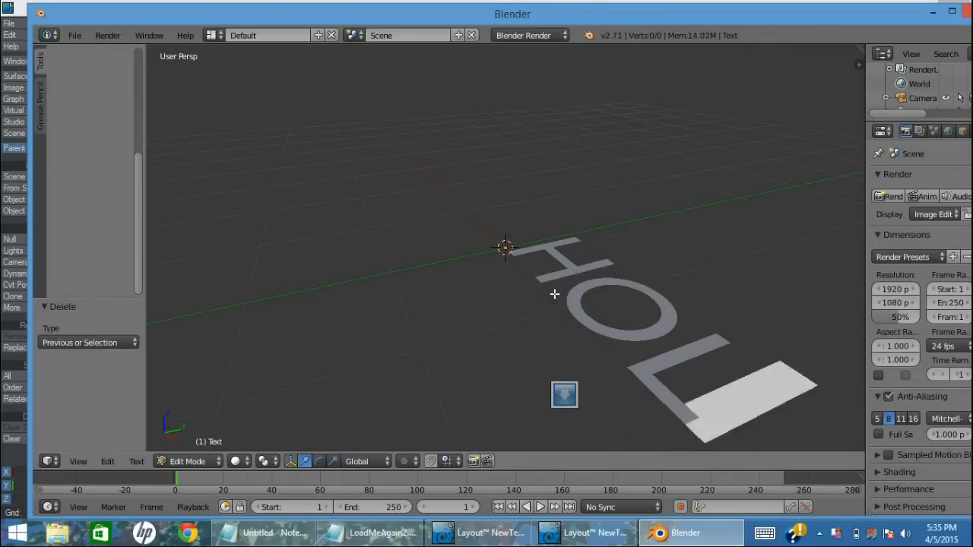
{"action": "key", "text": "BackSpace"}
{"action": "type", "text": "WL"}
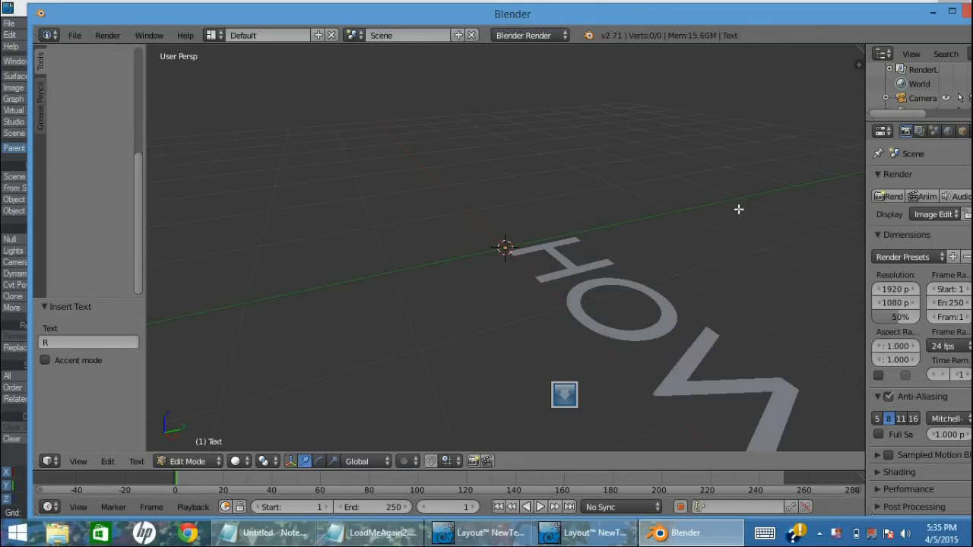
- In the text's Geometry settings, set the bevel depth to 0.050 and the extrusion to about 0.448
{"action": "left_click", "coordinate": [874, 237]}
{"action": "left_click_drag", "start_coordinate": [866, 240], "coordinate": [768, 236]}
{"action": "left_click", "coordinate": [906, 131]}
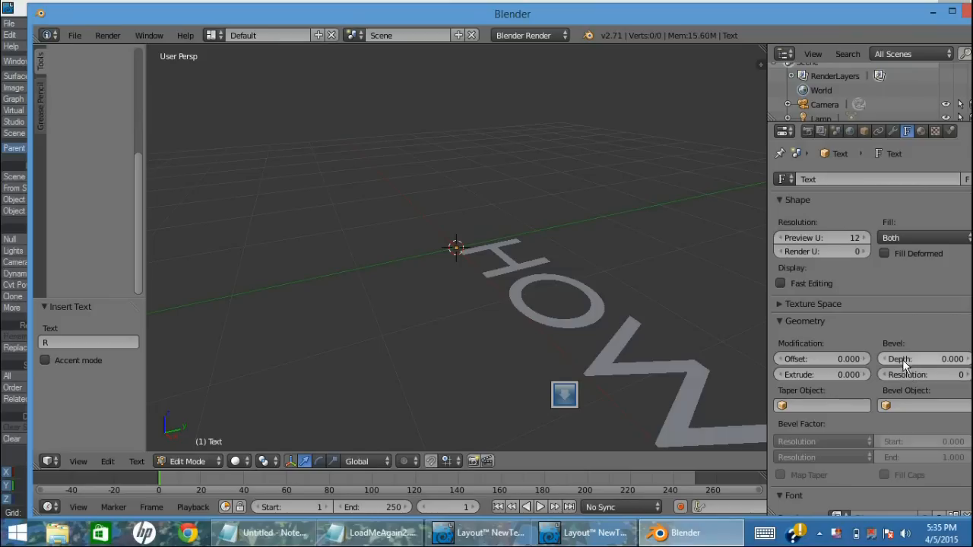
{"action": "left_click_drag", "start_coordinate": [895, 365], "coordinate": [923, 366]}
{"action": "left_click_drag", "start_coordinate": [796, 375], "coordinate": [828, 374]}
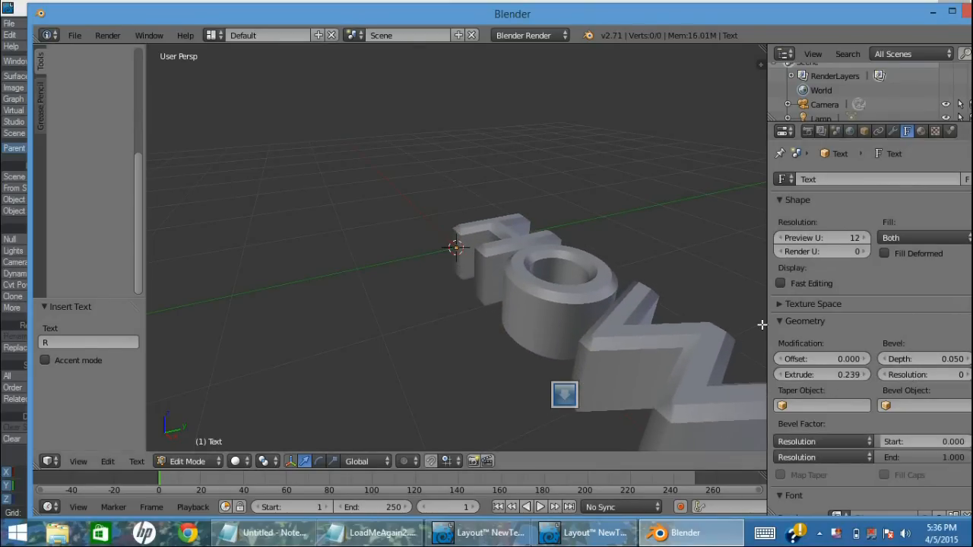
{"action": "left_click_drag", "start_coordinate": [853, 376], "coordinate": [881, 376]}
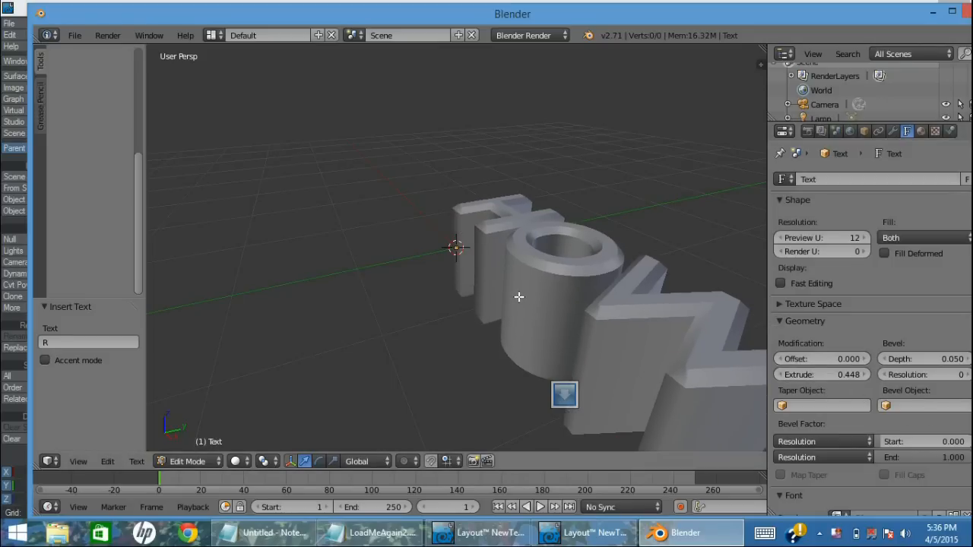
- Show the 3D view's properties and set the 3D cursor's Y location to -1
{"action": "key", "text": "n"}
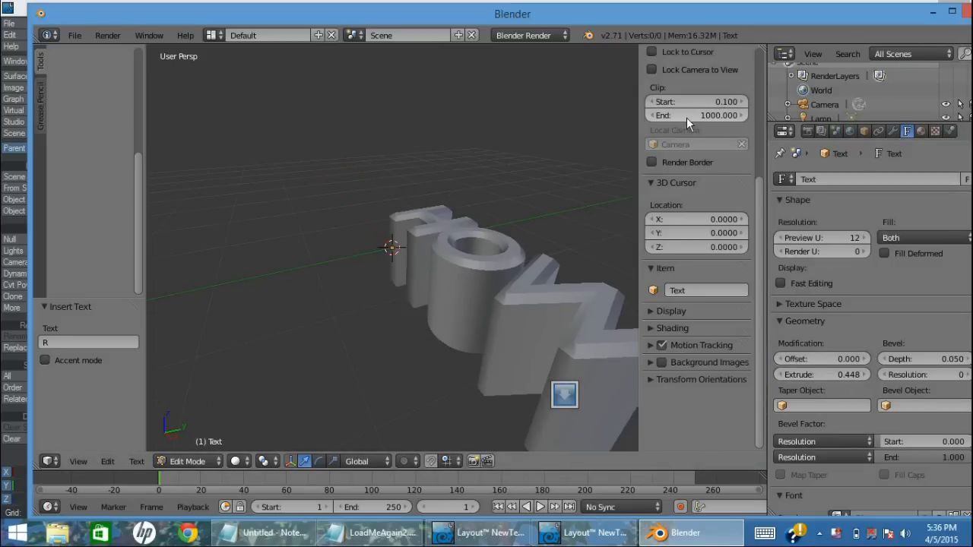
{"action": "scroll", "coordinate": [758, 146], "scroll_direction": "up", "scroll_amount": 5}
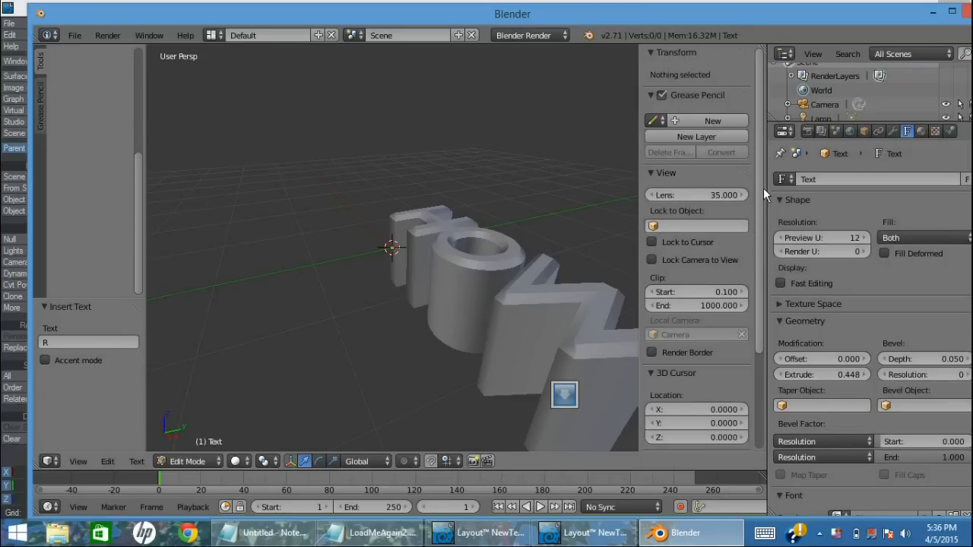
{"action": "scroll", "coordinate": [765, 180], "scroll_direction": "down", "scroll_amount": 4}
{"action": "mouse_move", "coordinate": [684, 325]}
{"action": "left_mouse_down"}
{"action": "mouse_move", "coordinate": [719, 325]}
{"action": "mouse_move", "coordinate": [684, 325]}
{"action": "left_mouse_up"}
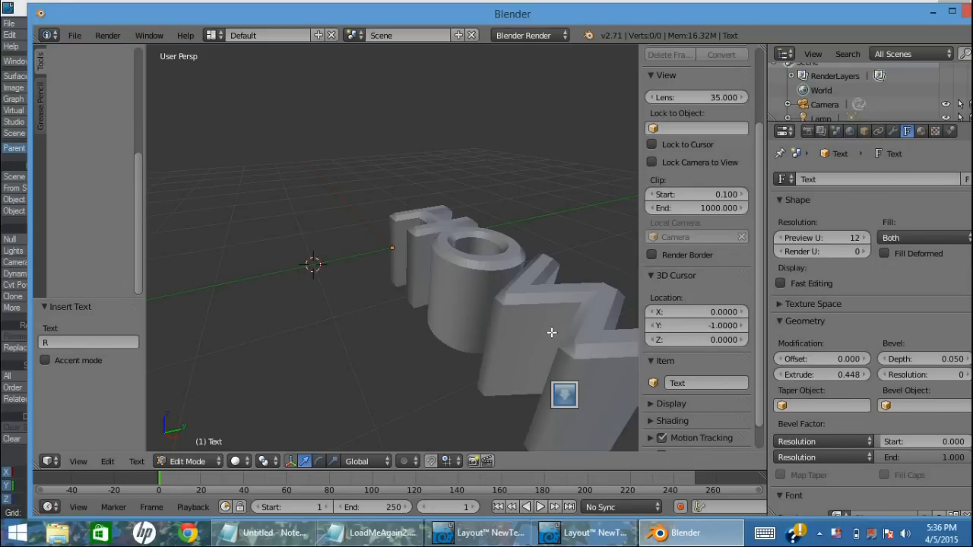
- Place the 3D cursor freehand near the letter H, at about X 1.09, Y -0.08, Z 0.15
{"action": "left_click", "coordinate": [431, 281]}
{"action": "scroll", "coordinate": [484, 271], "scroll_direction": "down", "scroll_amount": 3}
{"action": "scroll", "coordinate": [482, 272], "scroll_direction": "up", "scroll_amount": 2}
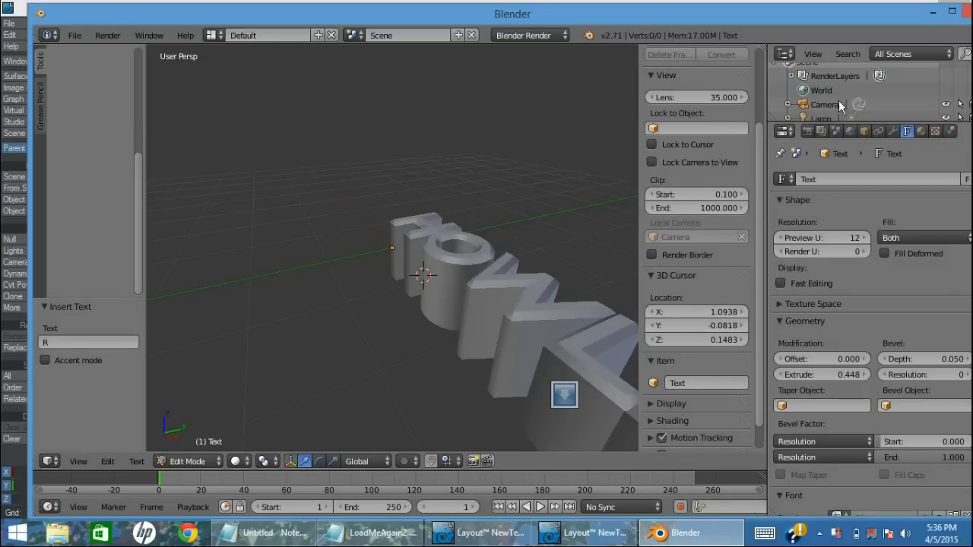
- Look through the 3D view's properties and the scene's object list for the text object's transform settings
{"action": "scroll", "coordinate": [839, 106], "scroll_direction": "up", "scroll_amount": 1}
{"action": "scroll", "coordinate": [825, 103], "scroll_direction": "down", "scroll_amount": 2}
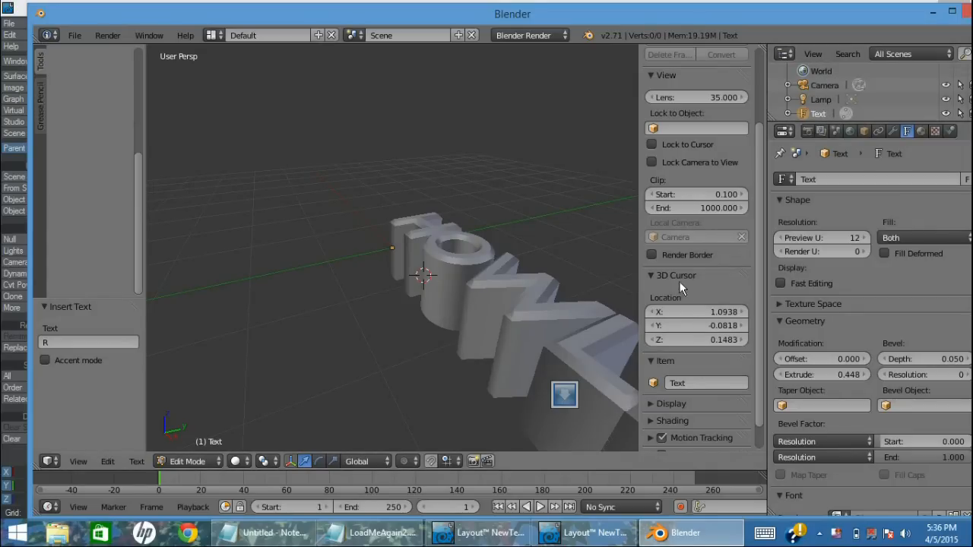
{"action": "left_click_drag", "start_coordinate": [753, 179], "coordinate": [753, 73]}
{"action": "scroll", "coordinate": [647, 50], "scroll_direction": "down", "scroll_amount": 3}
{"action": "scroll", "coordinate": [648, 49], "scroll_direction": "up", "scroll_amount": 3}
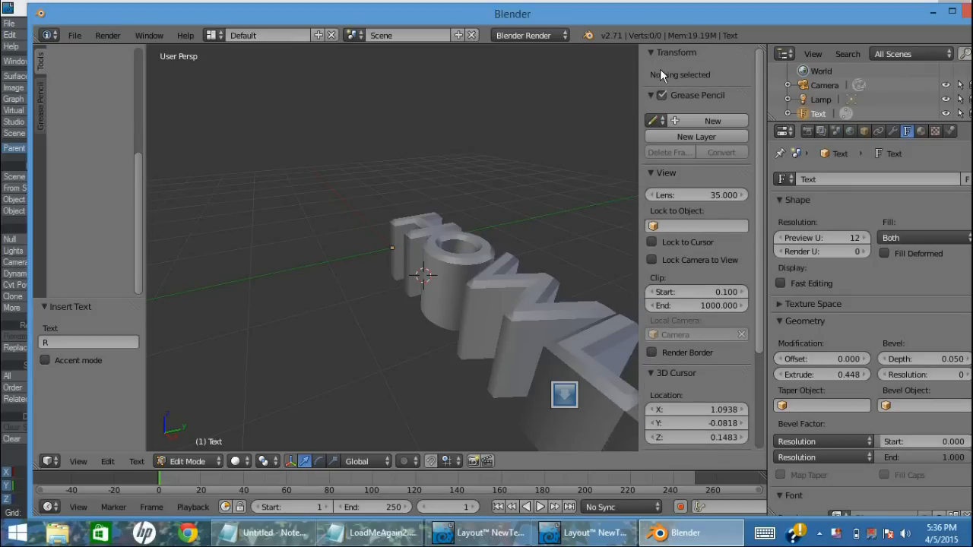
{"action": "double_click", "coordinate": [818, 113]}
{"action": "left_click", "coordinate": [791, 117]}
{"action": "scroll", "coordinate": [791, 119], "scroll_direction": "up", "scroll_amount": 1}
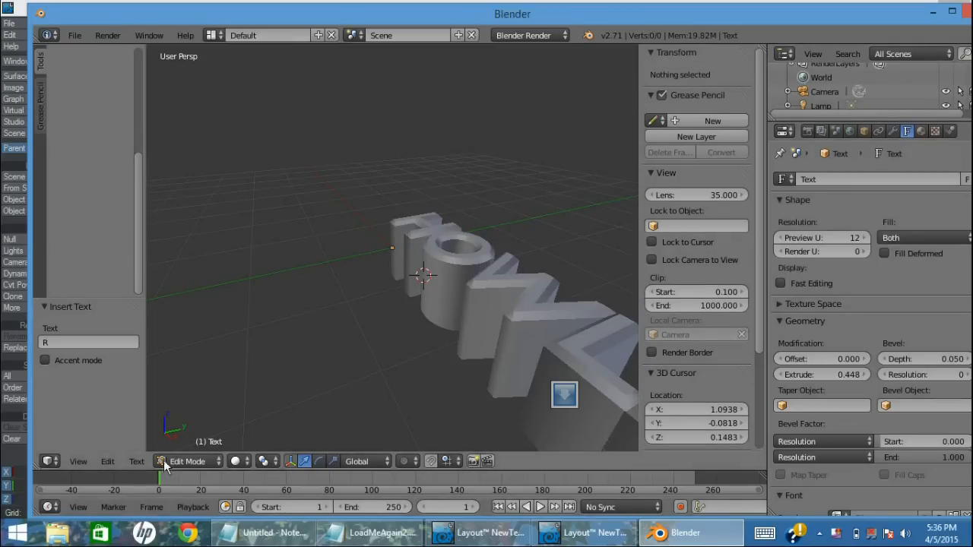
- Return the text to Object Mode and shift its Y location to about 0.14
{"action": "left_click", "coordinate": [184, 459]}
{"action": "left_click", "coordinate": [187, 444]}
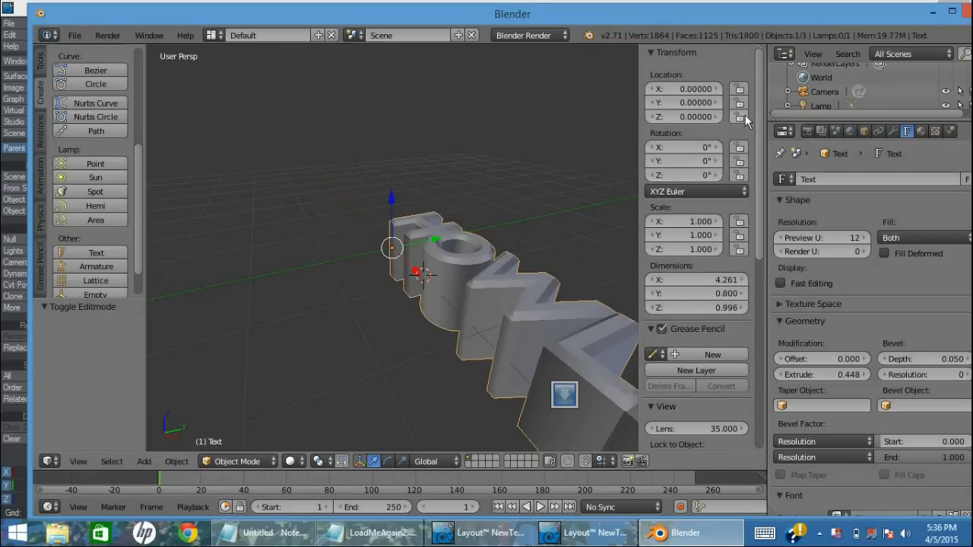
{"action": "right_click", "coordinate": [674, 102]}
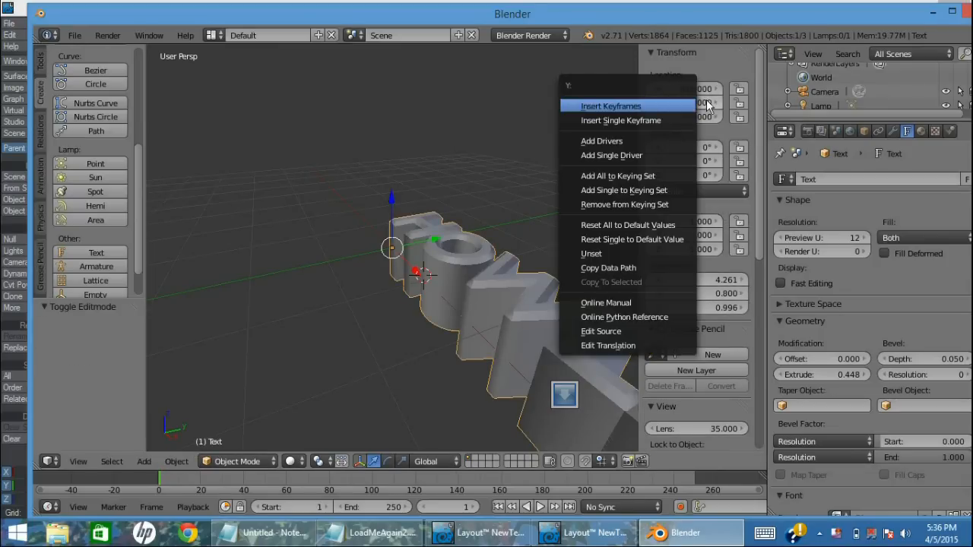
{"action": "left_click", "coordinate": [610, 106]}
{"action": "mouse_move", "coordinate": [682, 101]}
{"action": "left_mouse_down"}
{"action": "mouse_move", "coordinate": [714, 102]}
{"action": "mouse_move", "coordinate": [674, 101]}
{"action": "left_mouse_up"}
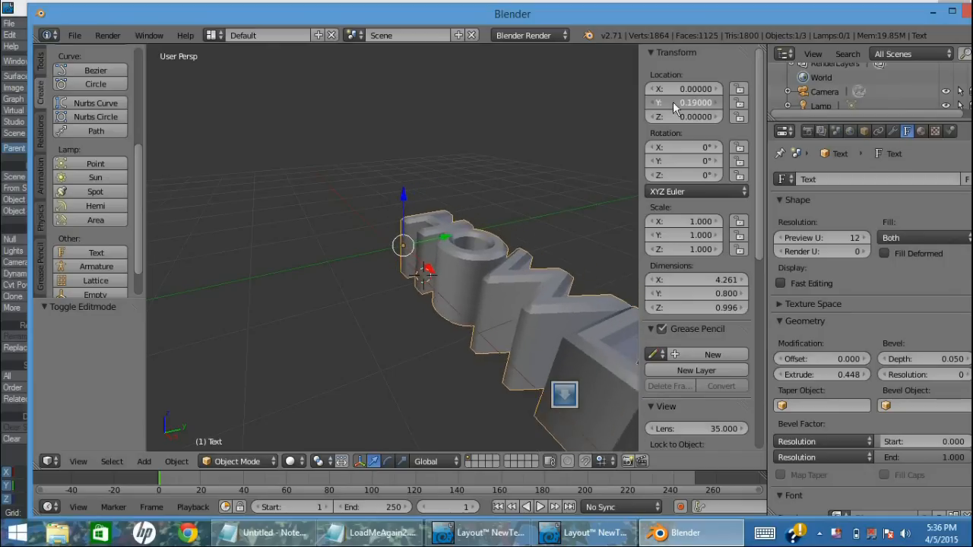
- Set the text object's X rotation to 90° so the word stands upright
{"action": "left_click_drag", "start_coordinate": [656, 160], "coordinate": [722, 146]}
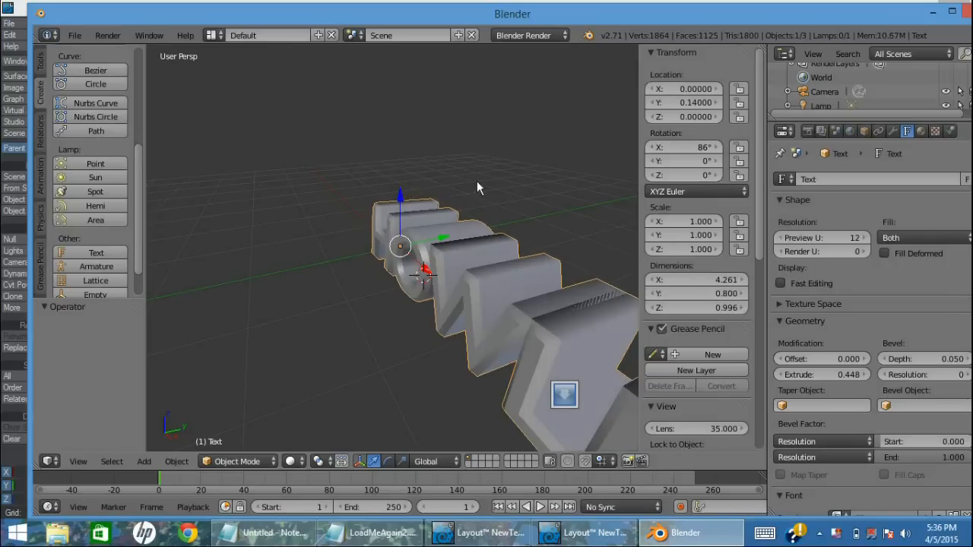
{"action": "left_click", "coordinate": [695, 148]}
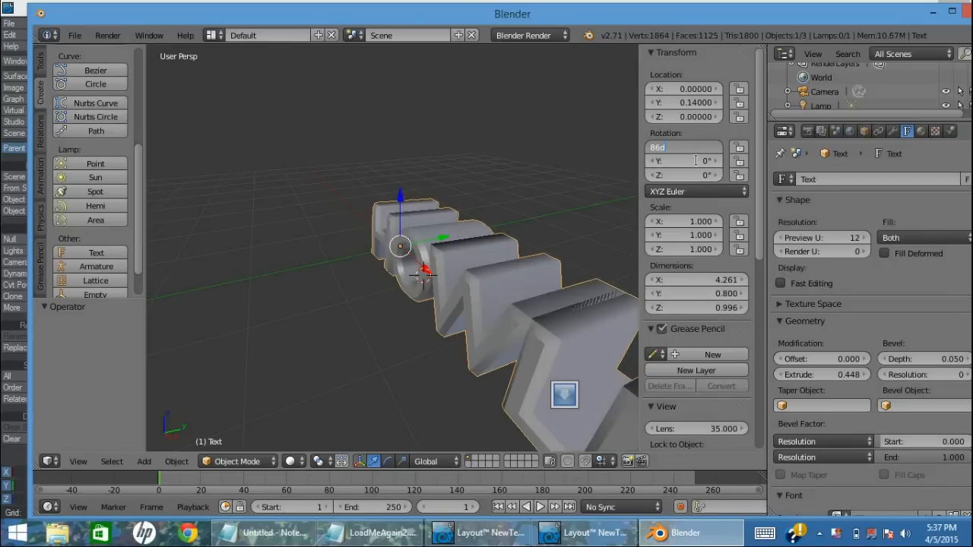
{"action": "type", "text": "90"}
{"action": "key", "text": "Tab"}
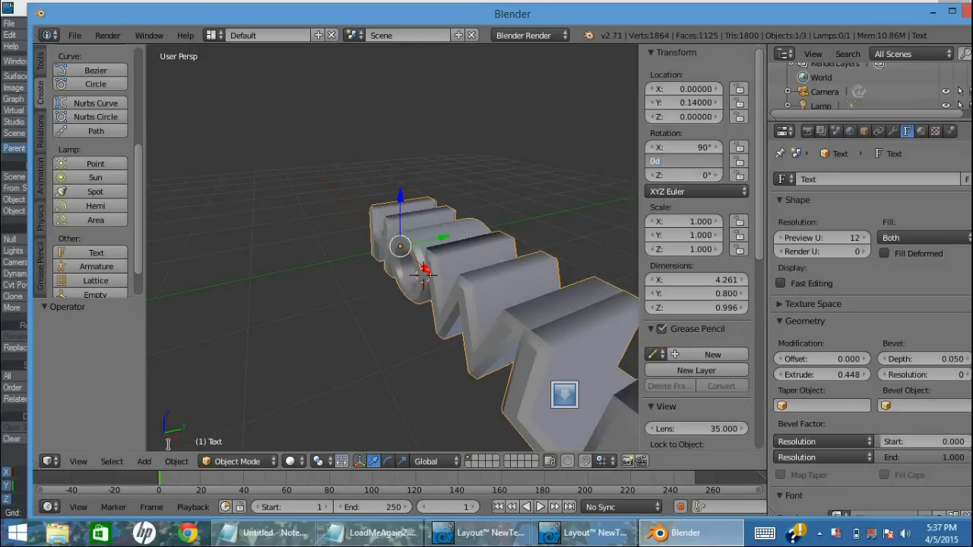
{"action": "key", "text": "Return"}
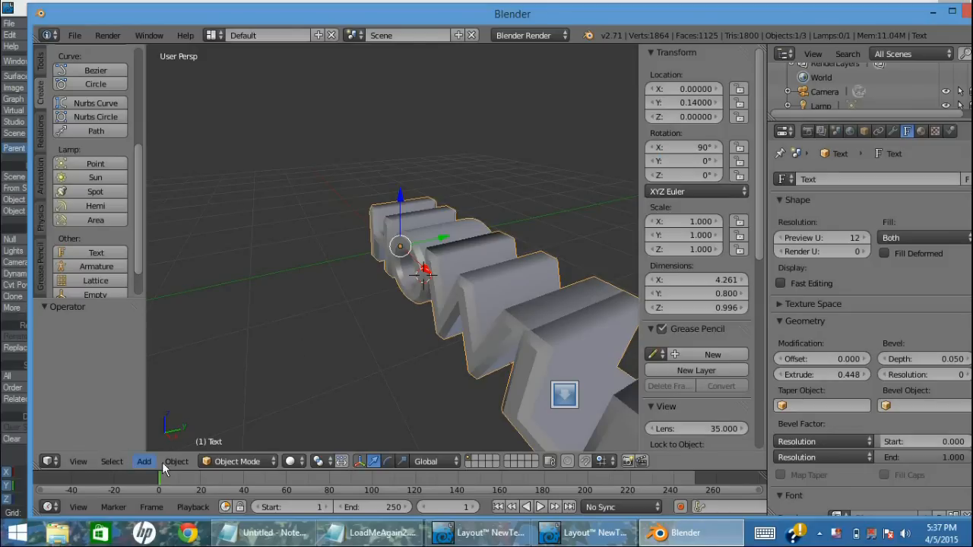
- Convert the text object to a mesh
{"action": "left_click", "coordinate": [174, 461]}
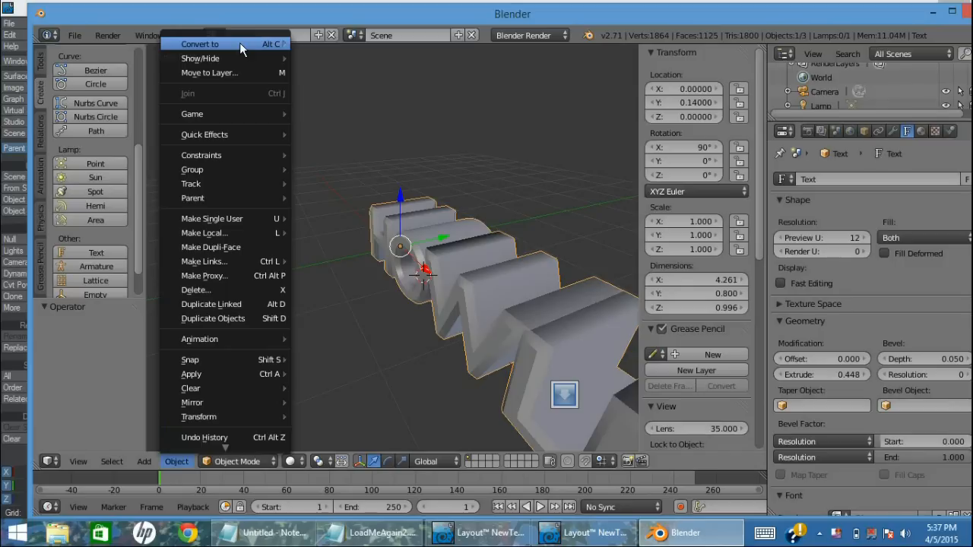
{"action": "mouse_move", "coordinate": [241, 43]}
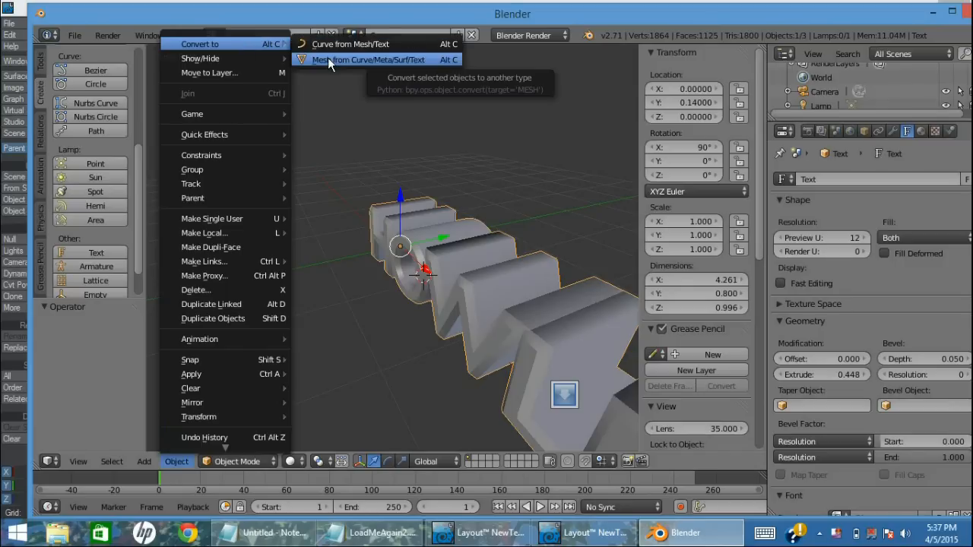
{"action": "left_click", "coordinate": [402, 61]}
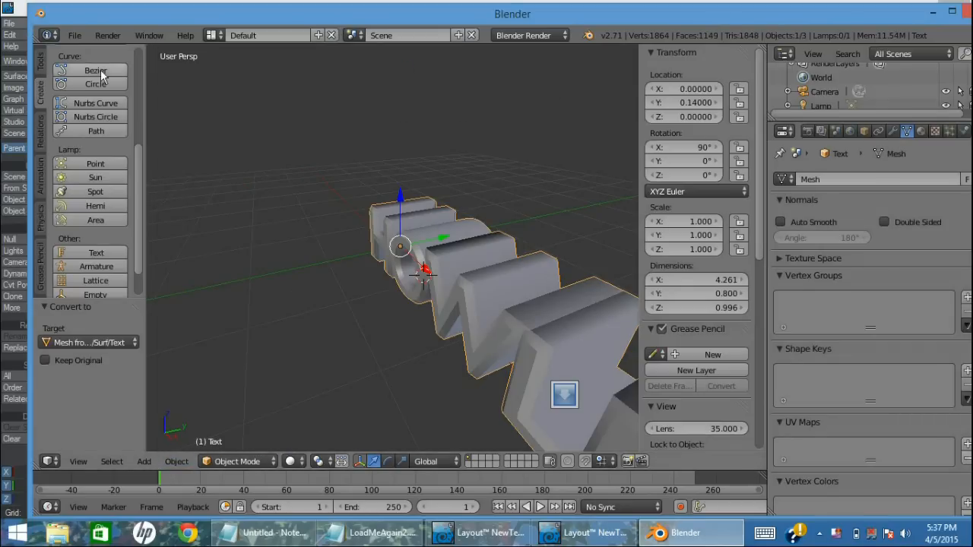
- Export the model in Wavefront OBJ format to the Documents folder as DemoText.obj
{"action": "left_click", "coordinate": [74, 35]}
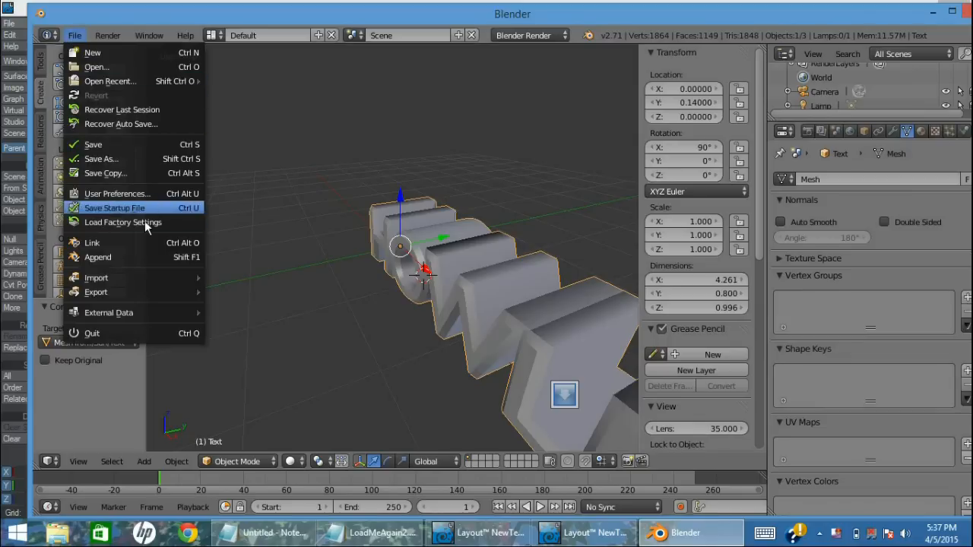
{"action": "mouse_move", "coordinate": [128, 297]}
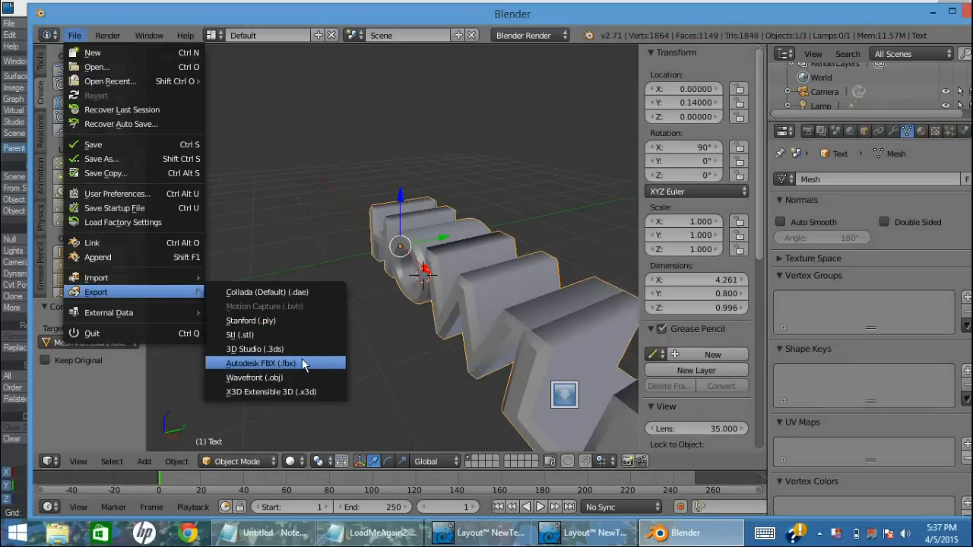
{"action": "left_click", "coordinate": [308, 378]}
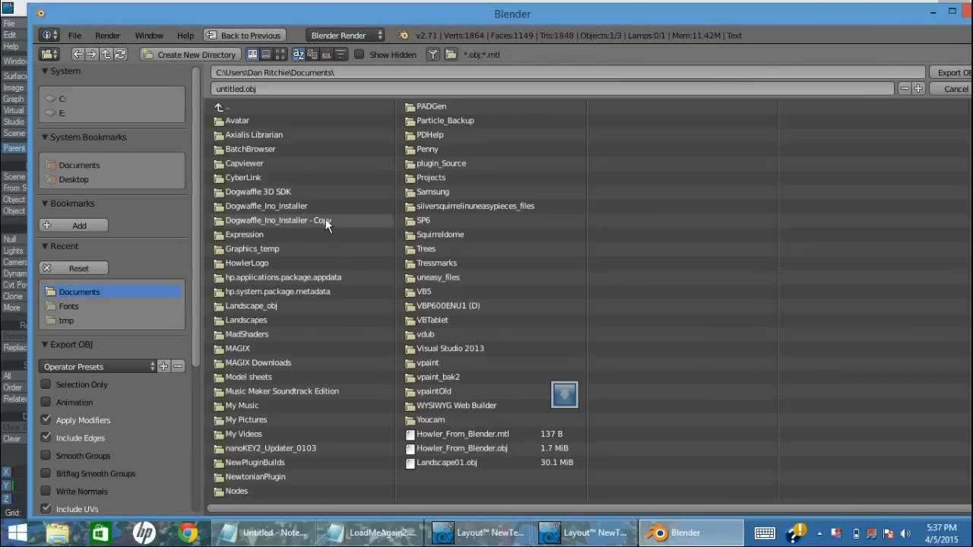
{"action": "left_click", "coordinate": [289, 89]}
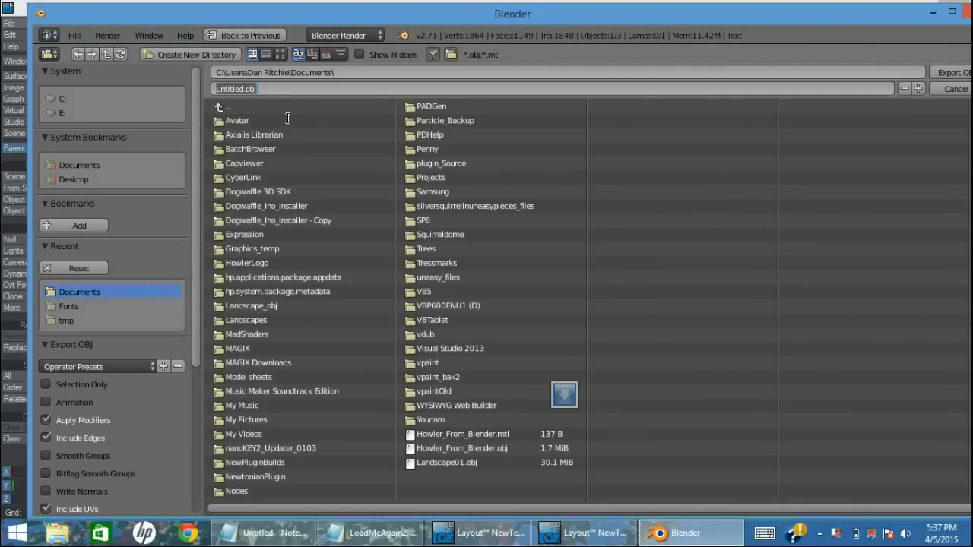
{"action": "type", "text": "DemoText"}
{"action": "key", "text": "Return"}
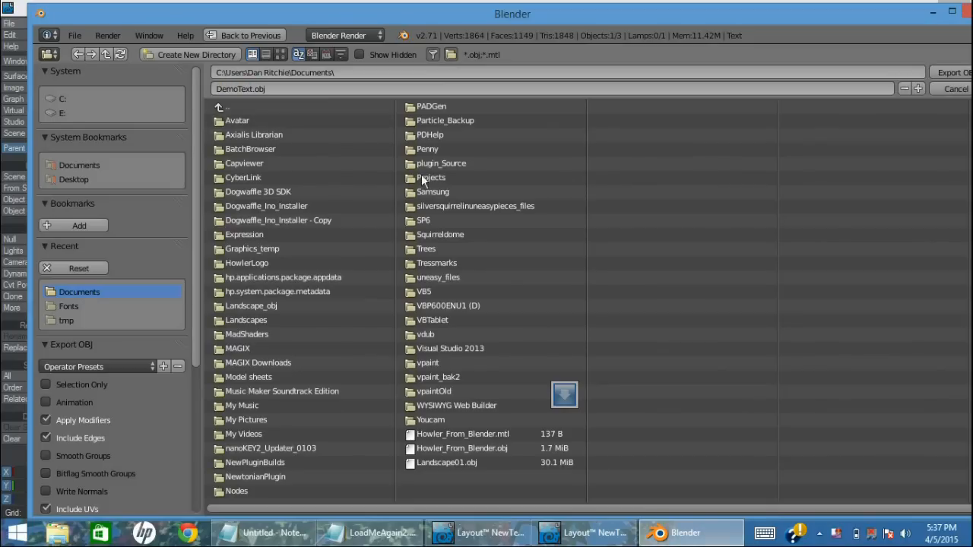
{"action": "left_click", "coordinate": [949, 72]}
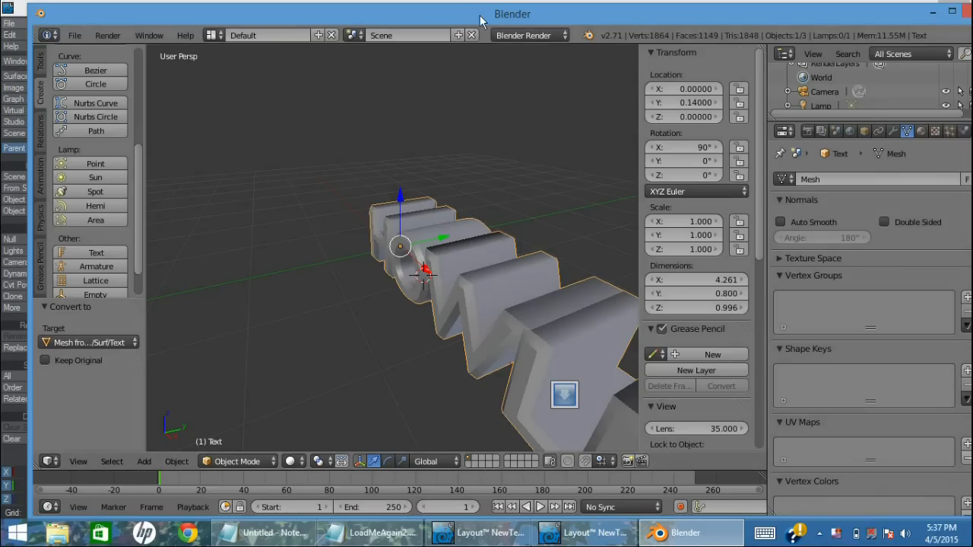
- Switch to LightWave Layout and load the object DemoText.obj from the Documents folder
{"action": "left_click_drag", "start_coordinate": [532, 17], "coordinate": [616, 68]}
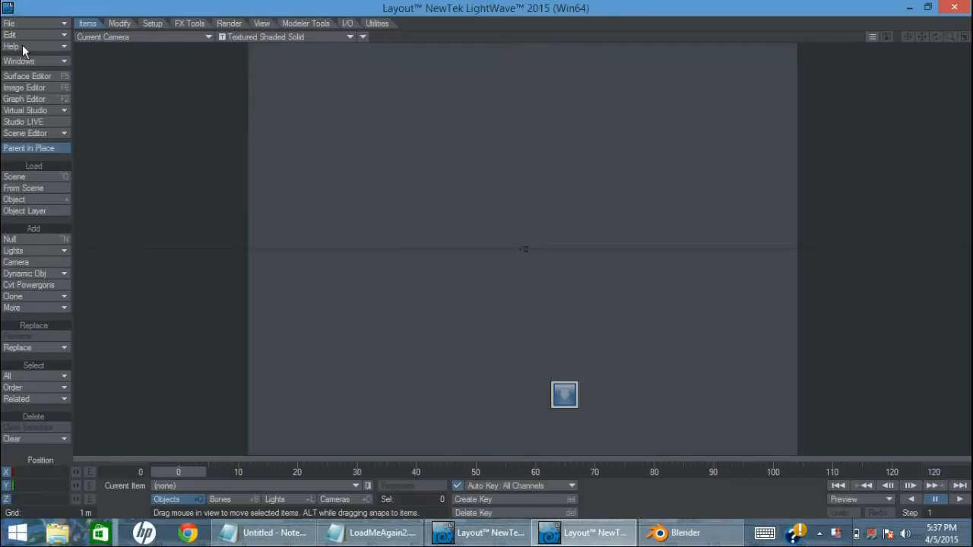
{"action": "left_click", "coordinate": [30, 23]}
{"action": "mouse_move", "coordinate": [76, 13]}
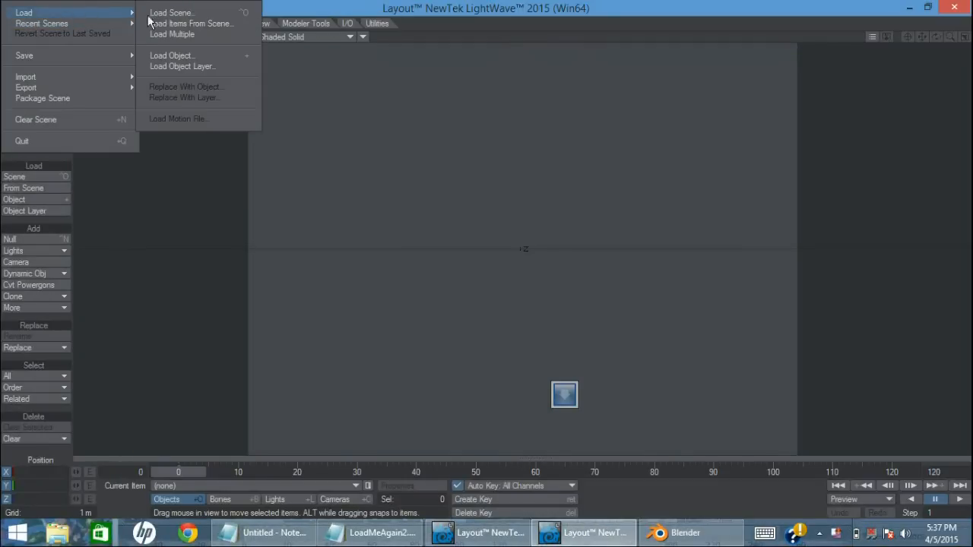
{"action": "left_click", "coordinate": [183, 56]}
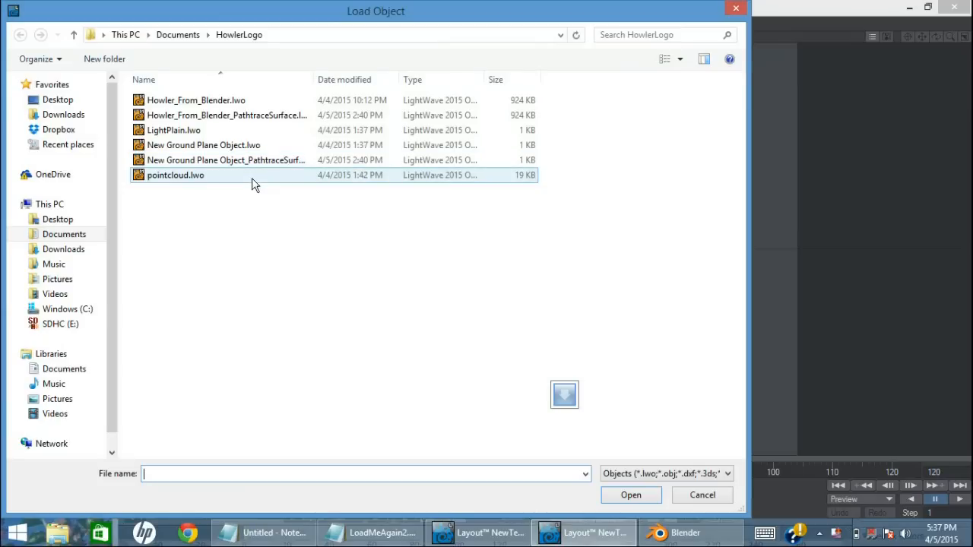
{"action": "left_click", "coordinate": [180, 34]}
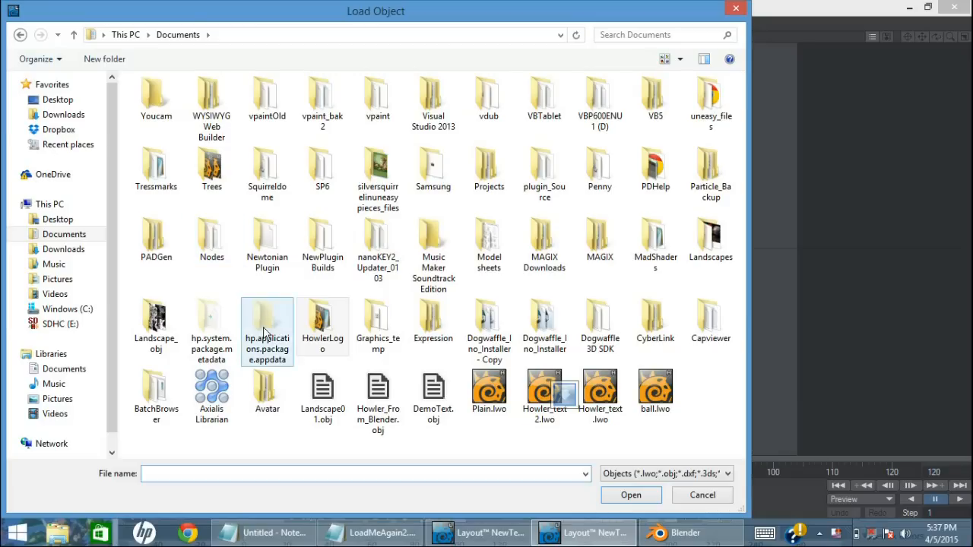
{"action": "type", "text": "dem"}
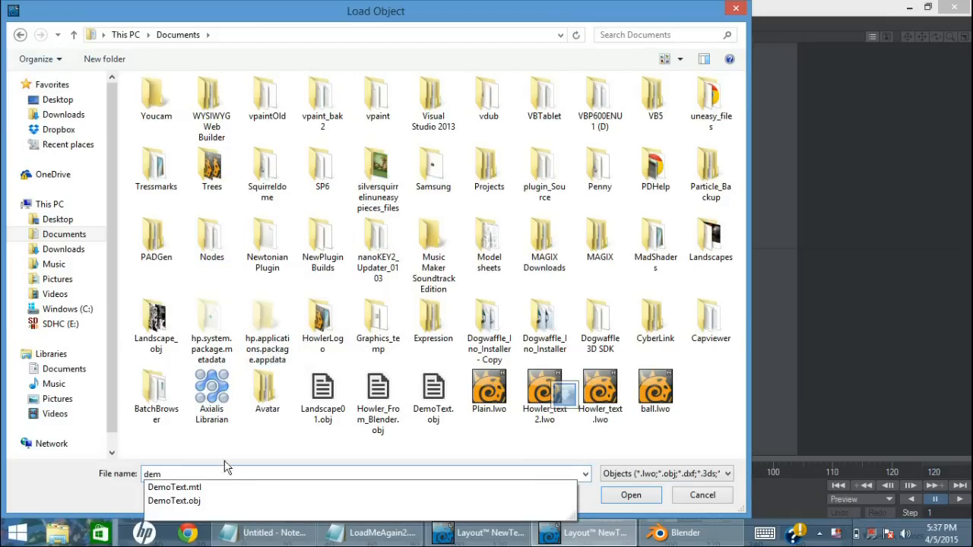
{"action": "left_click", "coordinate": [191, 501]}
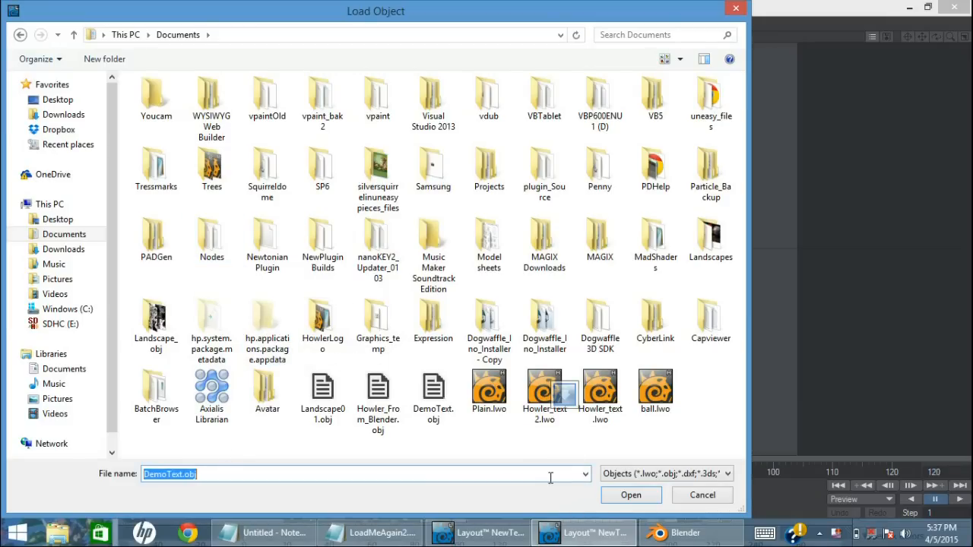
{"action": "left_click", "coordinate": [608, 495]}
- Stretch the HOWLER text taller and move the camera to about X 2.07 m, Y 461 mm, Z -5.33 m to frame the word
{"action": "key", "text": "h"}
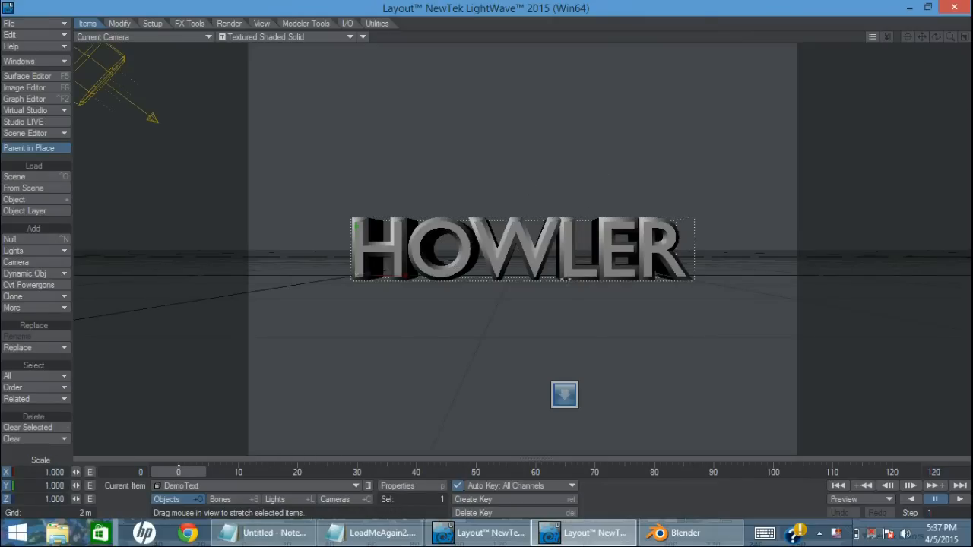
{"action": "left_click_drag", "start_coordinate": [407, 335], "coordinate": [457, 405]}
{"action": "key", "text": "t"}
{"action": "key", "text": "shift+c"}
{"action": "right_click_drag", "start_coordinate": [457, 405], "coordinate": [453, 386]}
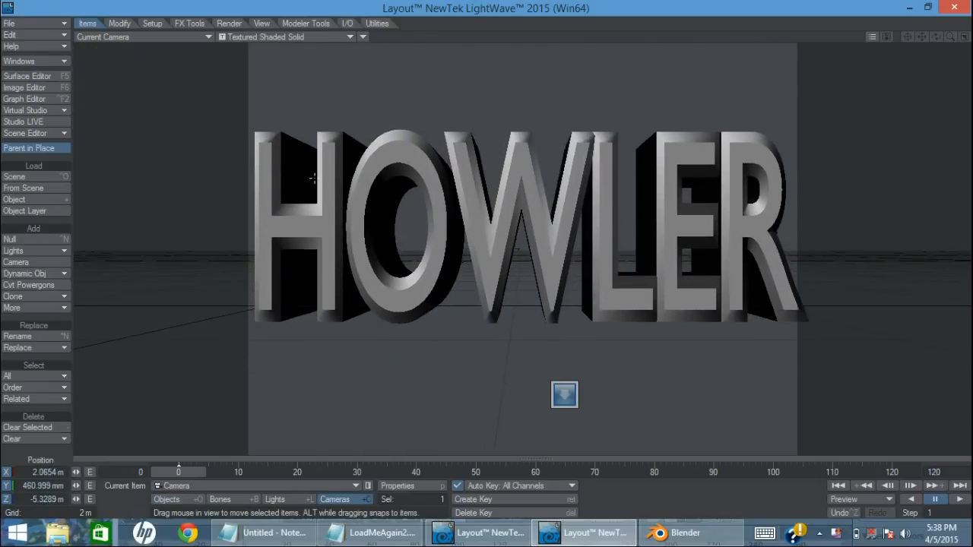
{"action": "left_click", "coordinate": [32, 77]}
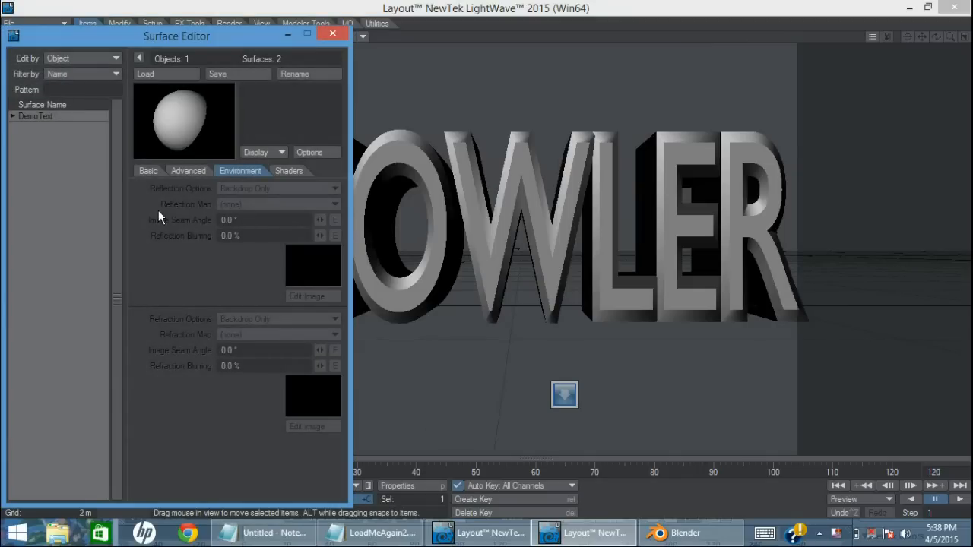
{"action": "left_click_drag", "start_coordinate": [86, 37], "coordinate": [120, 38]}
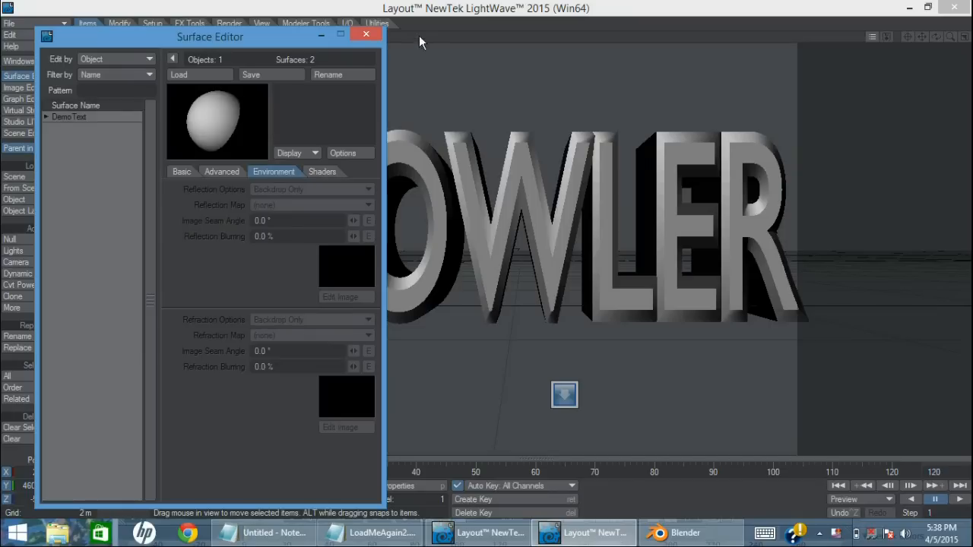
{"action": "left_click", "coordinate": [366, 34]}
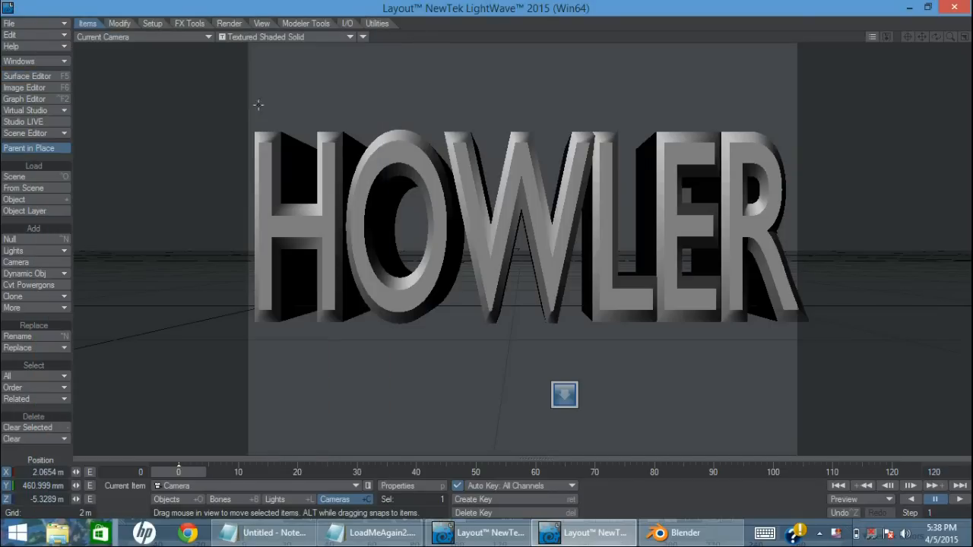
- In the Surface Editor, set the specularity of DemoText's None_Smoothing surface to 0% and of its None surface to 0.5%
{"action": "left_click", "coordinate": [64, 76]}
{"action": "left_click", "coordinate": [76, 139]}
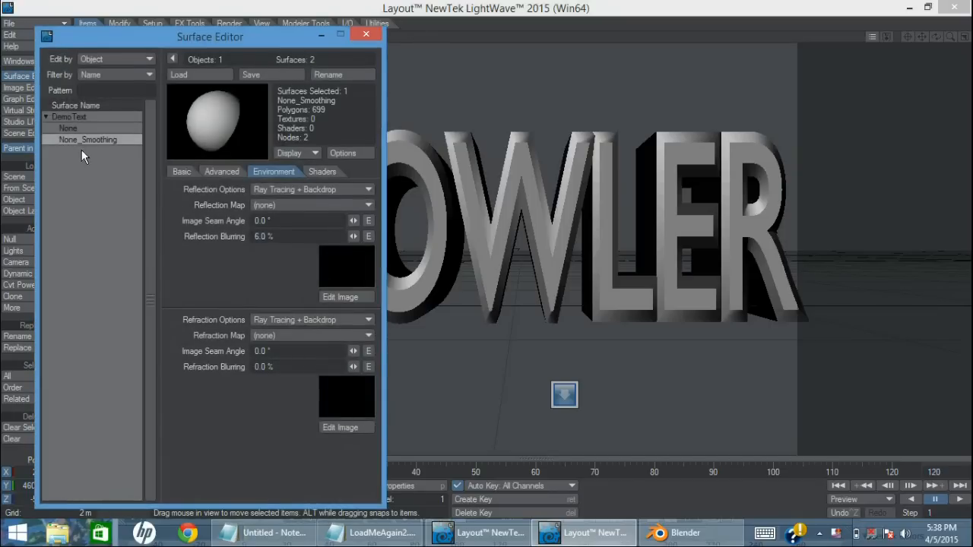
{"action": "left_click", "coordinate": [182, 171]}
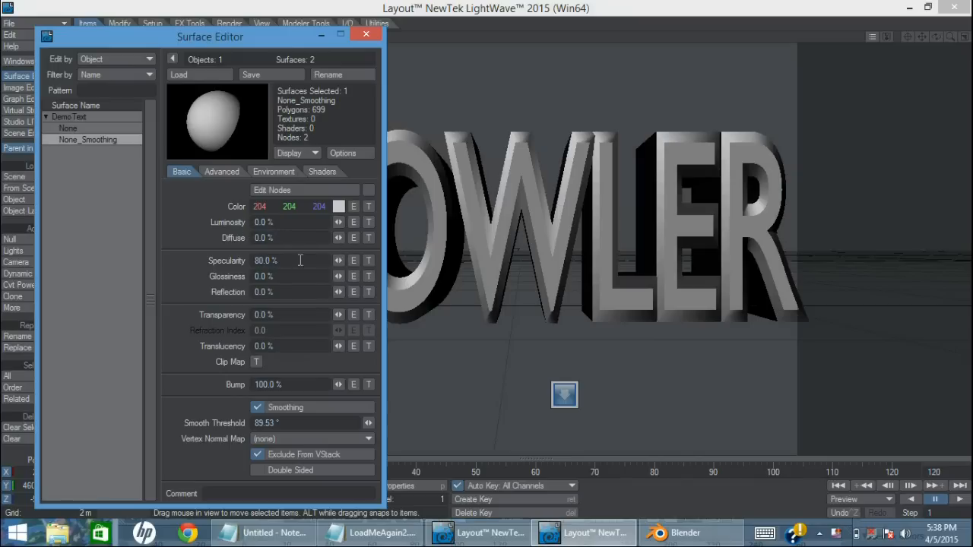
{"action": "left_click_drag", "start_coordinate": [337, 261], "coordinate": [337, 262]}
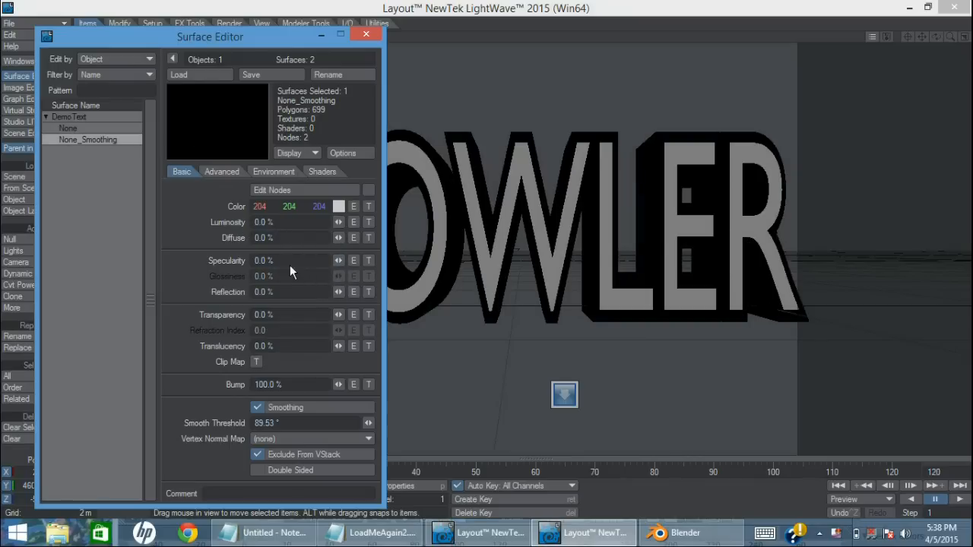
{"action": "left_click", "coordinate": [93, 131]}
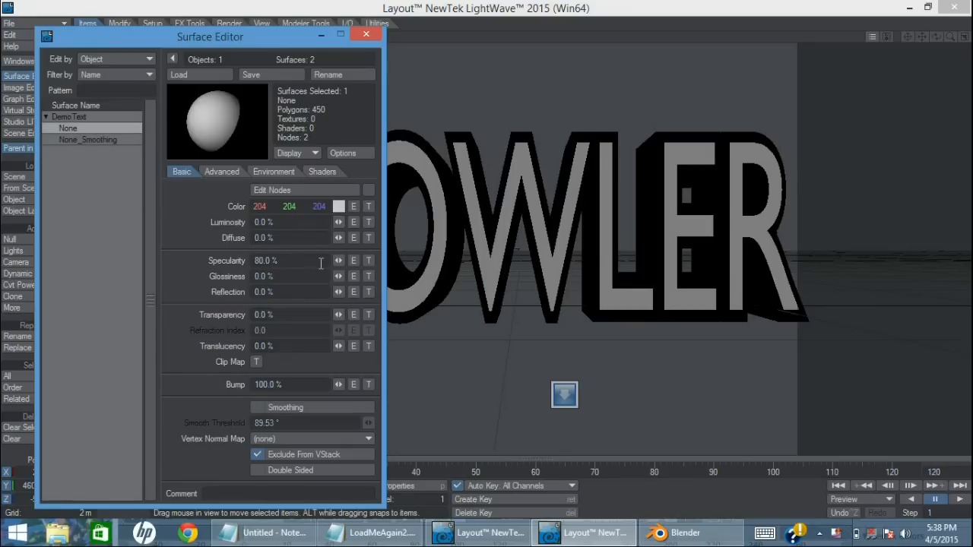
{"action": "left_click_drag", "start_coordinate": [337, 261], "coordinate": [327, 254]}
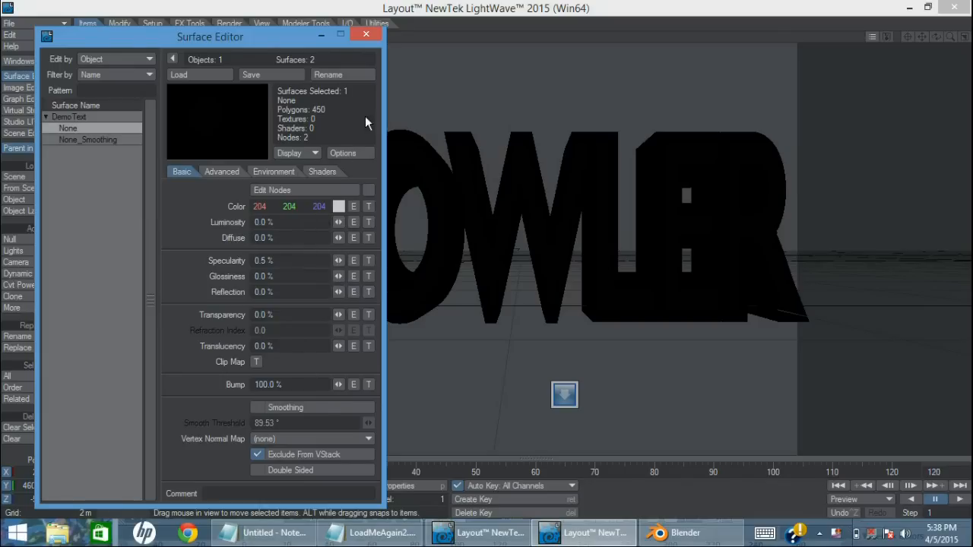
- Close the Surface Editor and set the scene's ambient intensity to 0% in the light properties
{"action": "left_click", "coordinate": [372, 35]}
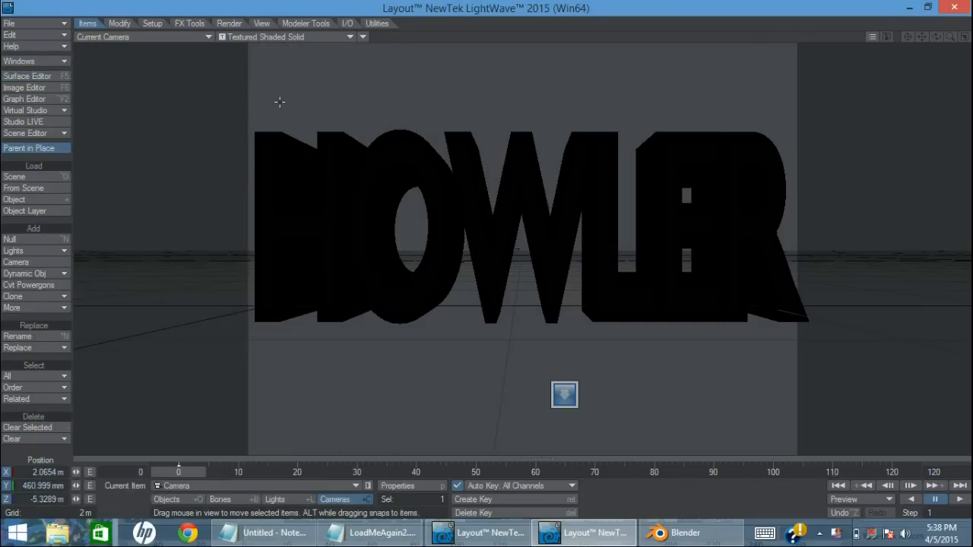
{"action": "key", "text": "shift+l"}
{"action": "key", "text": "p"}
{"action": "left_click", "coordinate": [258, 168]}
{"action": "type", "text": "0"}
{"action": "key", "text": "Tab"}
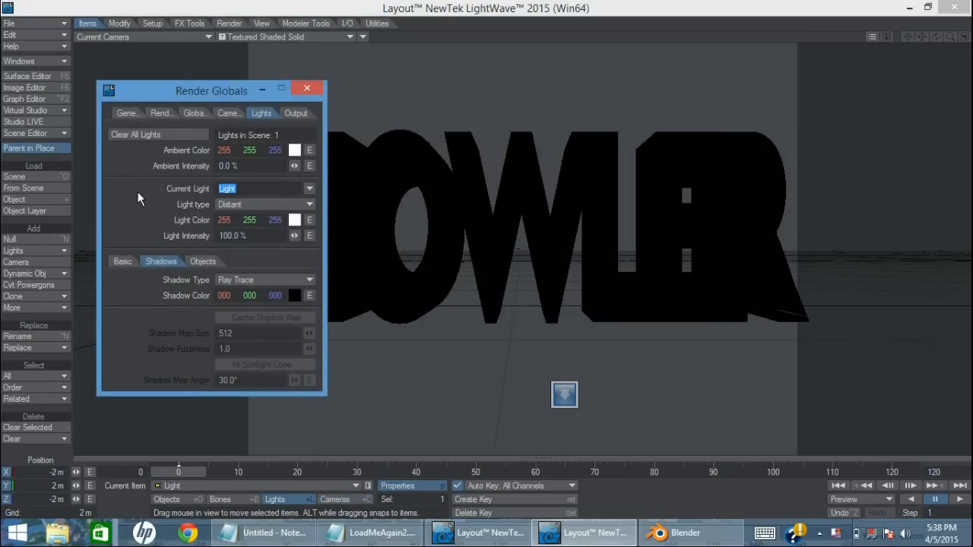
- Set the distant light's shadow type to Off and stop it from affecting diffuse, OpenGL and specular shading
{"action": "left_click", "coordinate": [226, 279]}
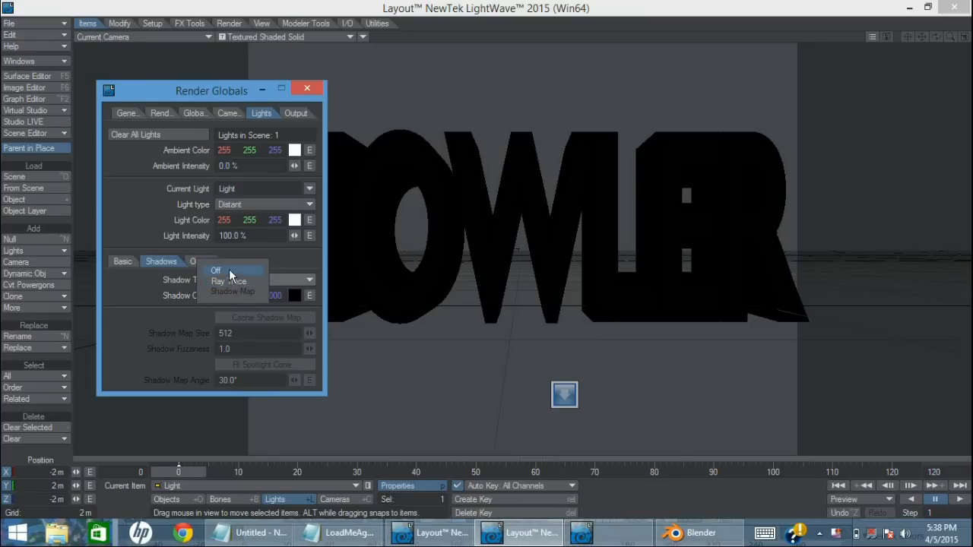
{"action": "left_click", "coordinate": [230, 273]}
{"action": "left_click", "coordinate": [130, 262]}
{"action": "left_click", "coordinate": [174, 283]}
{"action": "left_click", "coordinate": [172, 294]}
{"action": "left_click", "coordinate": [258, 280]}
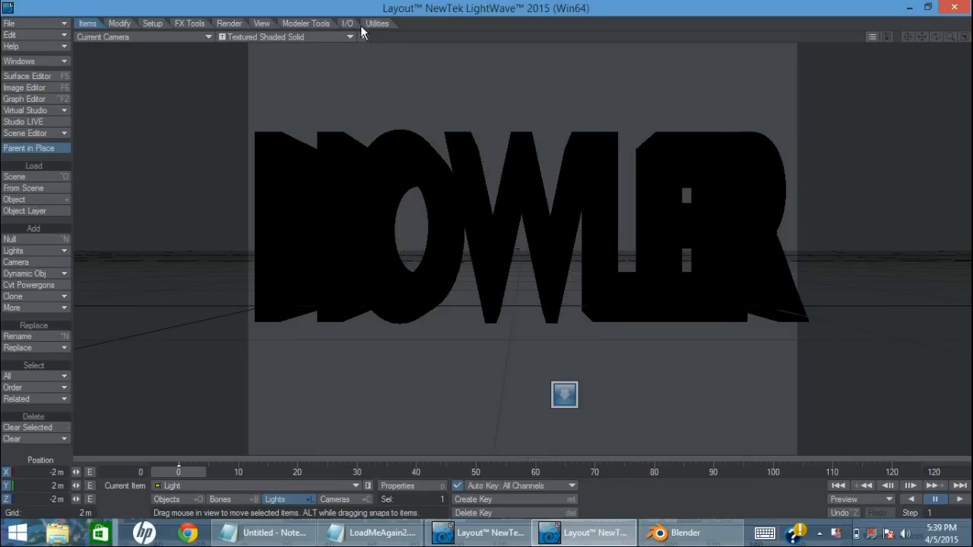
- Create a ground plane beneath the HOWLER text with the default settings
{"action": "left_click", "coordinate": [307, 23]}
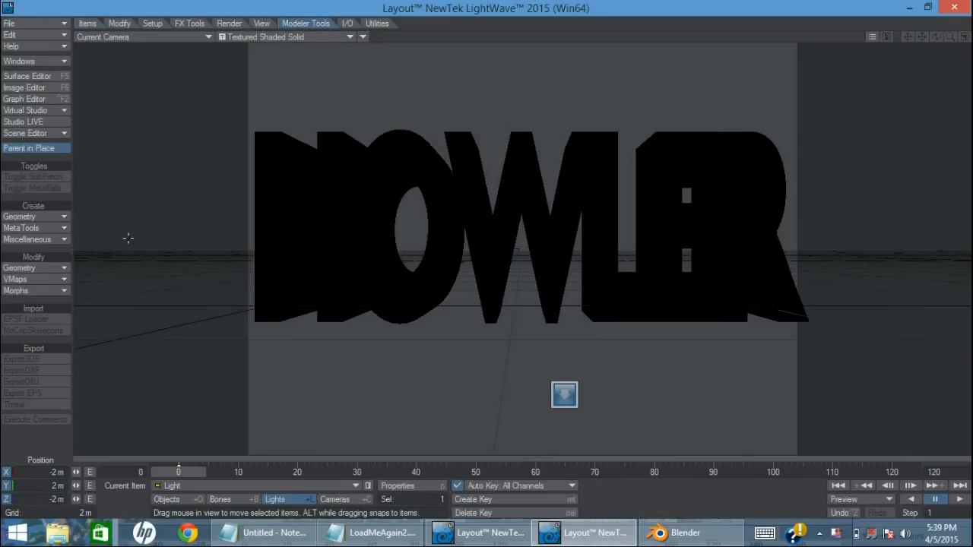
{"action": "left_click", "coordinate": [44, 217]}
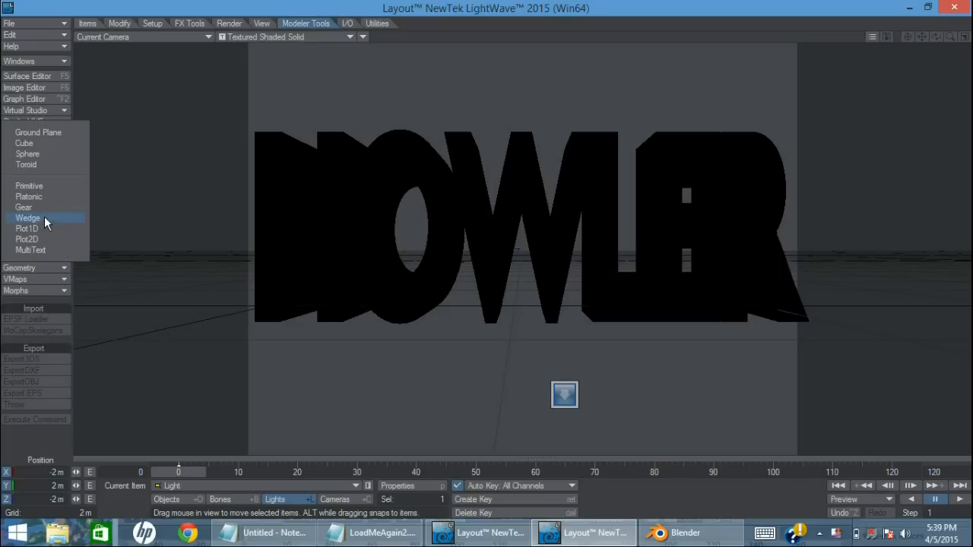
{"action": "left_click", "coordinate": [54, 133]}
{"action": "left_click", "coordinate": [106, 253]}
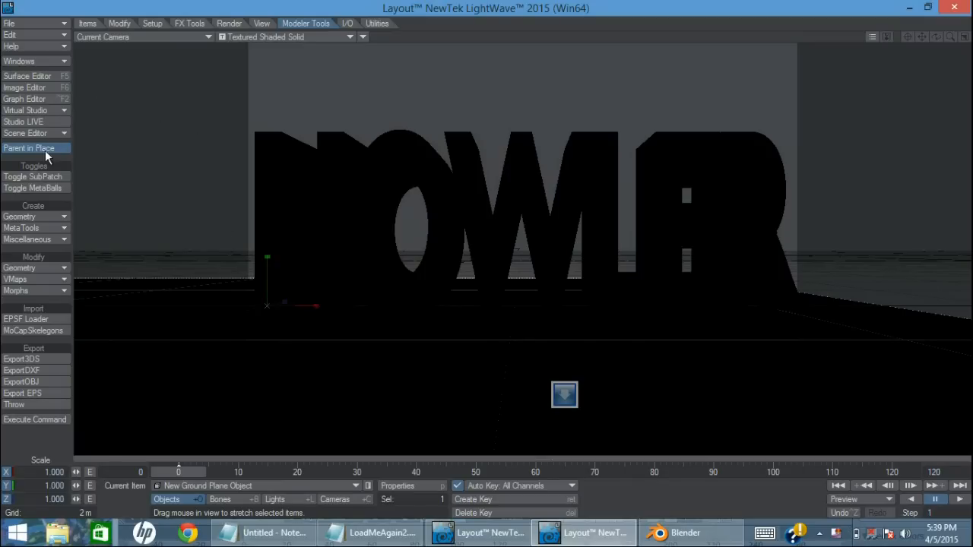
- Create a second ground plane 1 m wide and 1 m deep with its surface named Light rectangle
{"action": "left_click", "coordinate": [48, 215]}
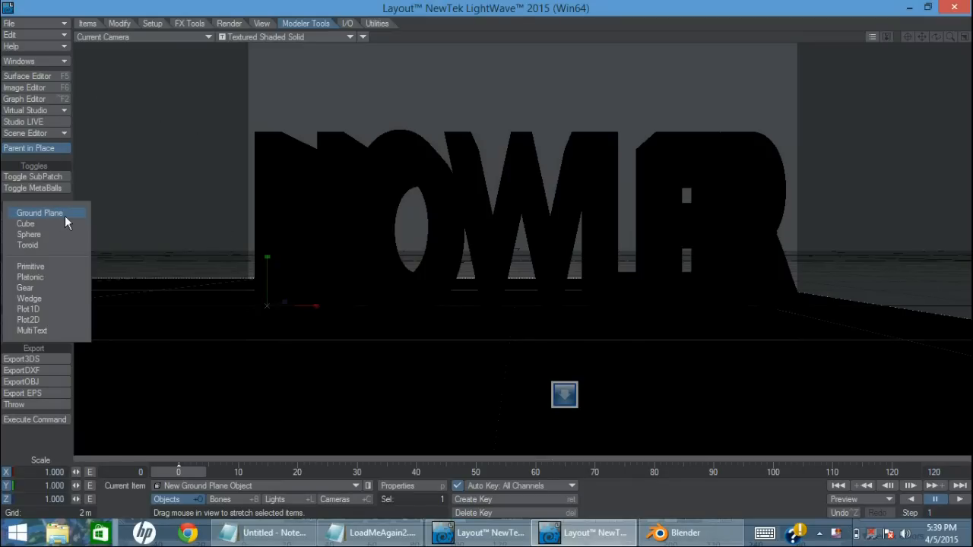
{"action": "left_click", "coordinate": [67, 216]}
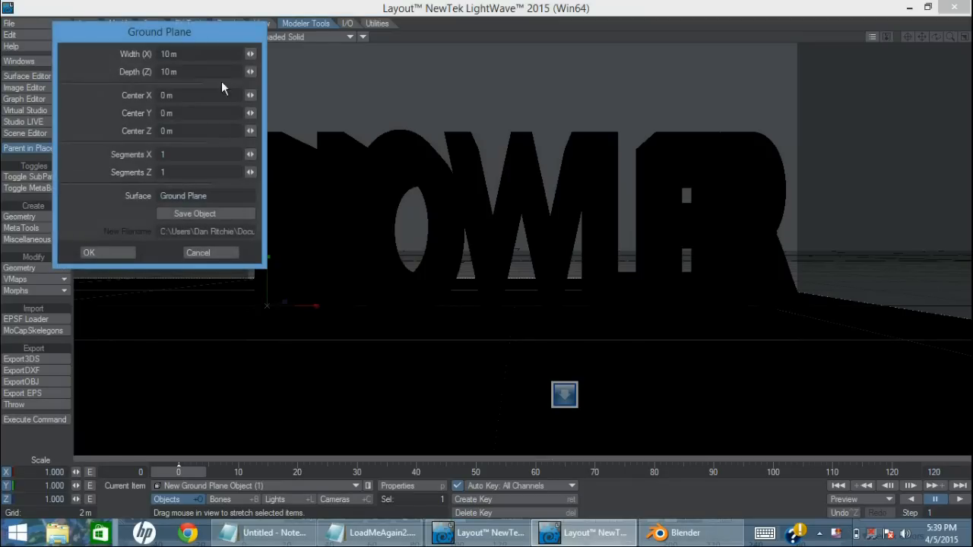
{"action": "left_click", "coordinate": [215, 194]}
{"action": "type", "text": "Light rectangle"}
{"action": "key", "text": "Tab"}
{"action": "type", "text": "1"}
{"action": "key", "text": "Tab"}
{"action": "type", "text": "1"}
{"action": "key", "text": "Tab"}
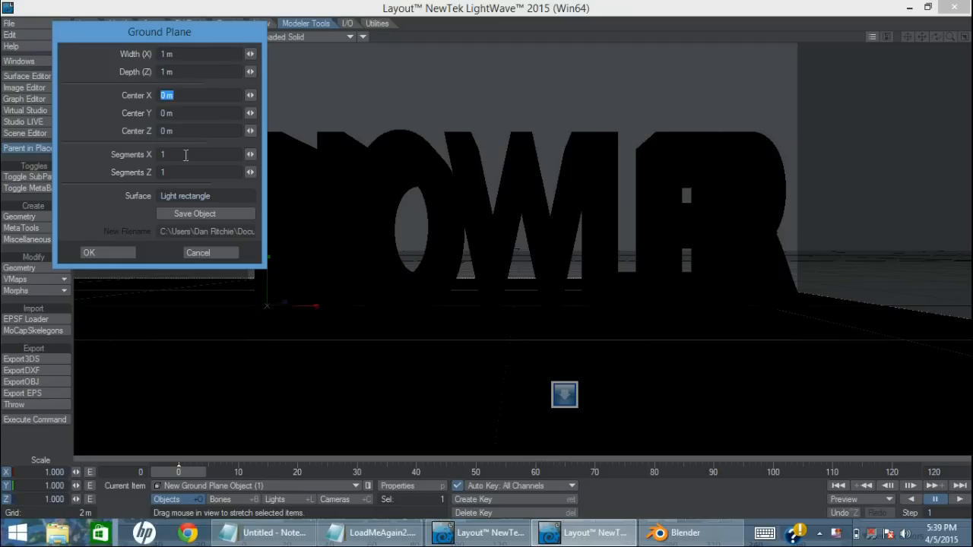
{"action": "left_click", "coordinate": [99, 252]}
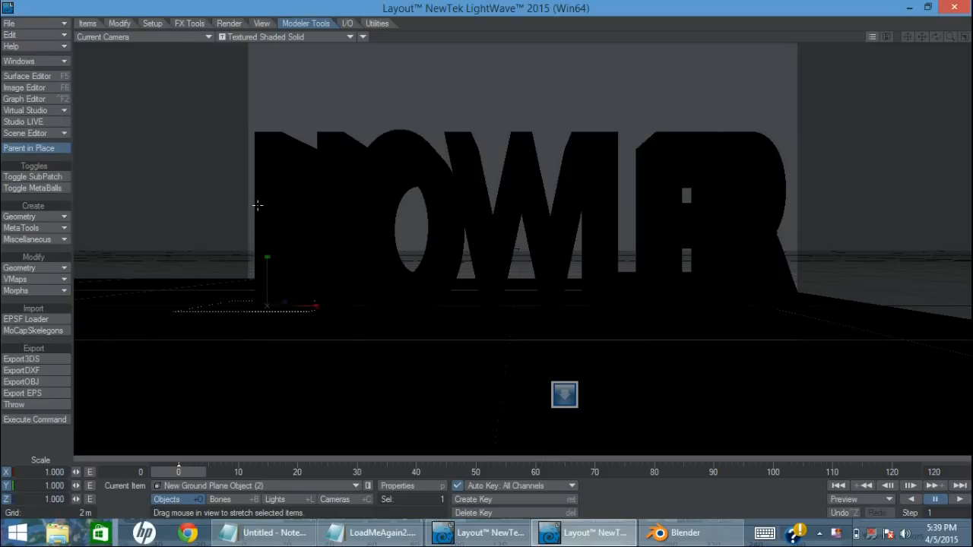
- Move the small rectangle above and in front of the text, to about X 1.98 m, Y 1.16 m, Z -2.56 m
{"action": "left_click_drag", "start_coordinate": [265, 257], "coordinate": [230, 269]}
{"action": "key", "text": "t"}
{"action": "left_click_drag", "start_coordinate": [242, 297], "coordinate": [472, 56]}
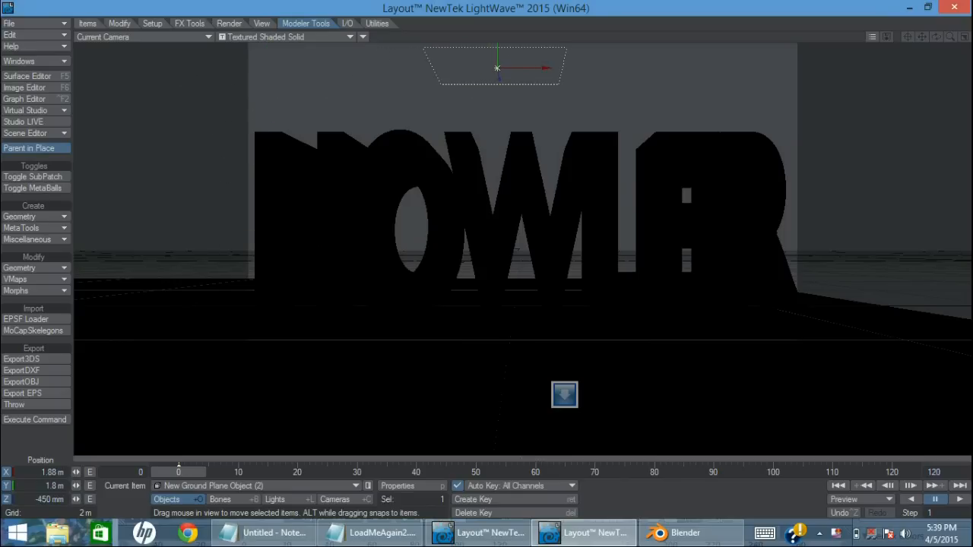
{"action": "left_click_drag", "start_coordinate": [366, 154], "coordinate": [366, 170]}
{"action": "right_click_drag", "start_coordinate": [365, 170], "coordinate": [365, 196]}
{"action": "left_click_drag", "start_coordinate": [365, 196], "coordinate": [380, 129]}
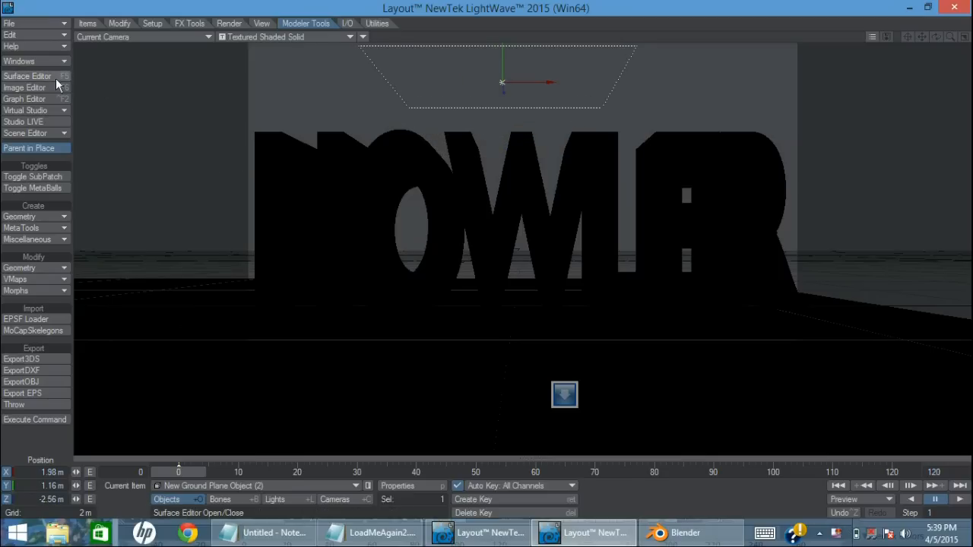
- Open the Surface Editor and switch the camera viewport's shading to VPR
{"action": "left_click", "coordinate": [37, 77]}
{"action": "left_click_drag", "start_coordinate": [237, 36], "coordinate": [165, 68]}
{"action": "left_click", "coordinate": [293, 35]}
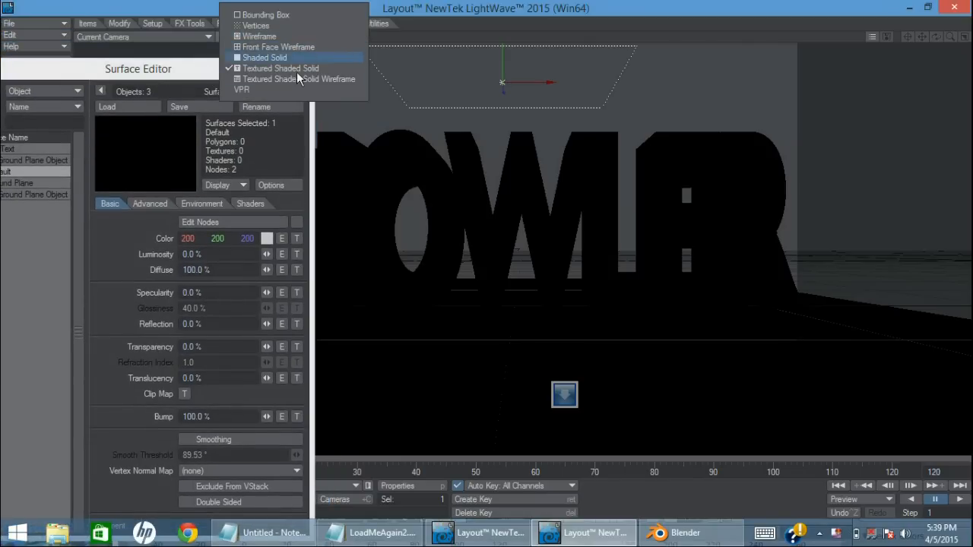
{"action": "left_click", "coordinate": [293, 86]}
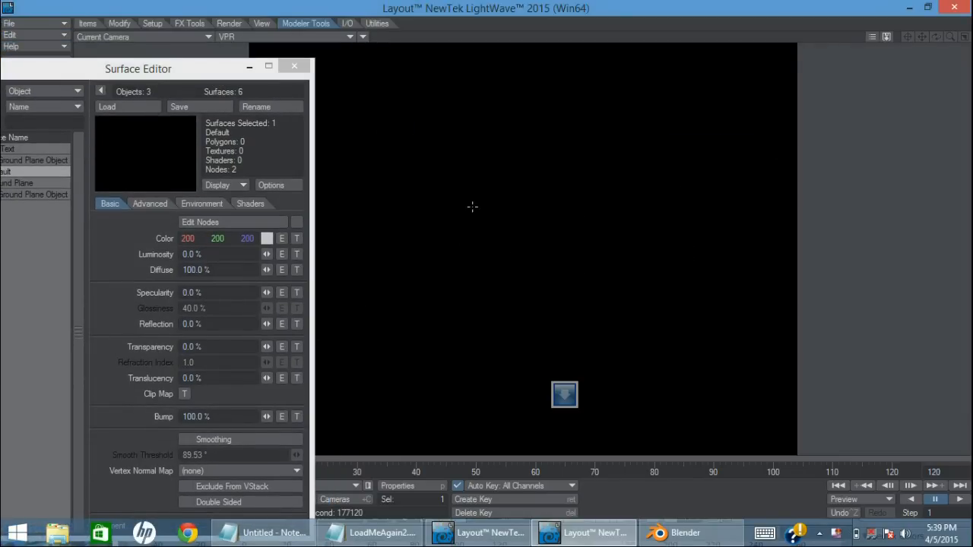
{"action": "left_click_drag", "start_coordinate": [202, 76], "coordinate": [770, 62]}
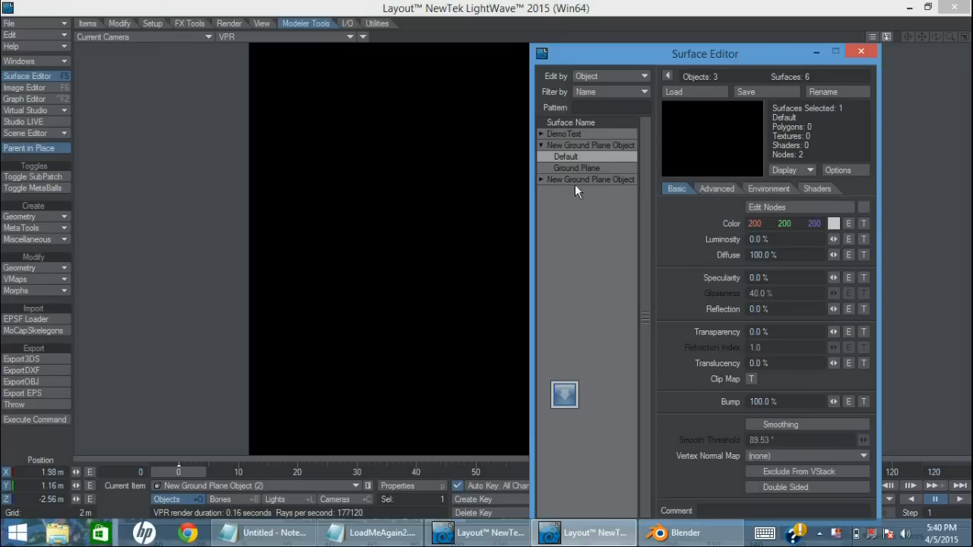
- Set the Light rectangle surface's luminosity to 100% and make it double sided
{"action": "left_click", "coordinate": [541, 179]}
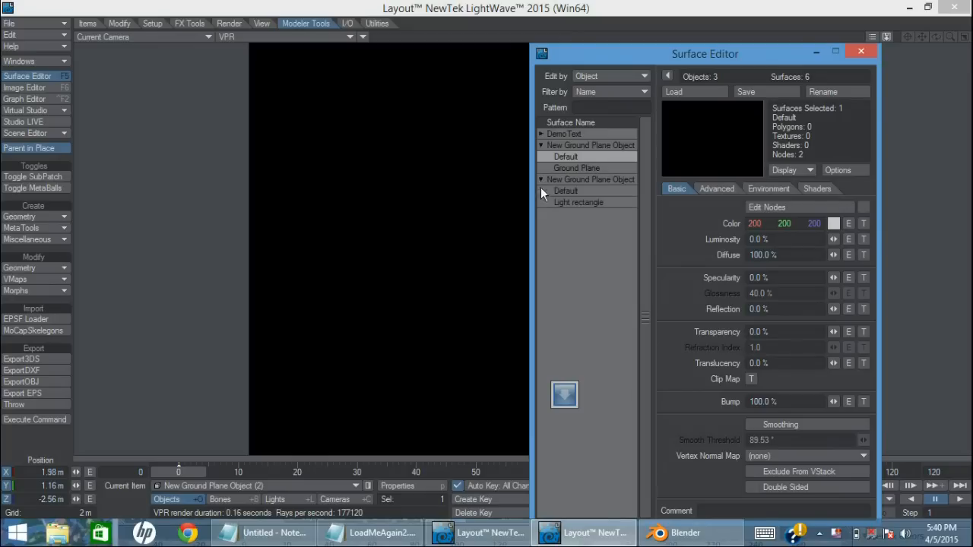
{"action": "left_click", "coordinate": [579, 204]}
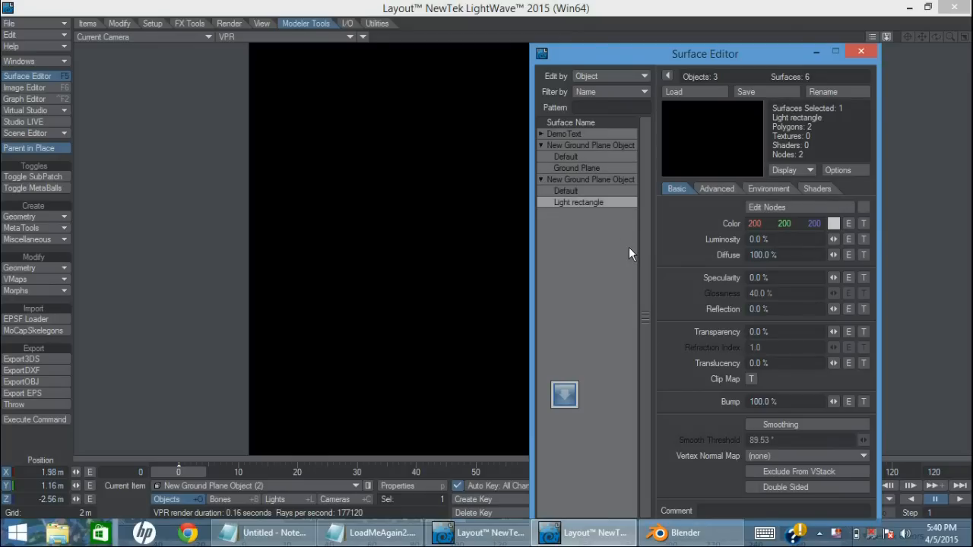
{"action": "left_click", "coordinate": [793, 239]}
{"action": "type", "text": "100"}
{"action": "key", "text": "Tab"}
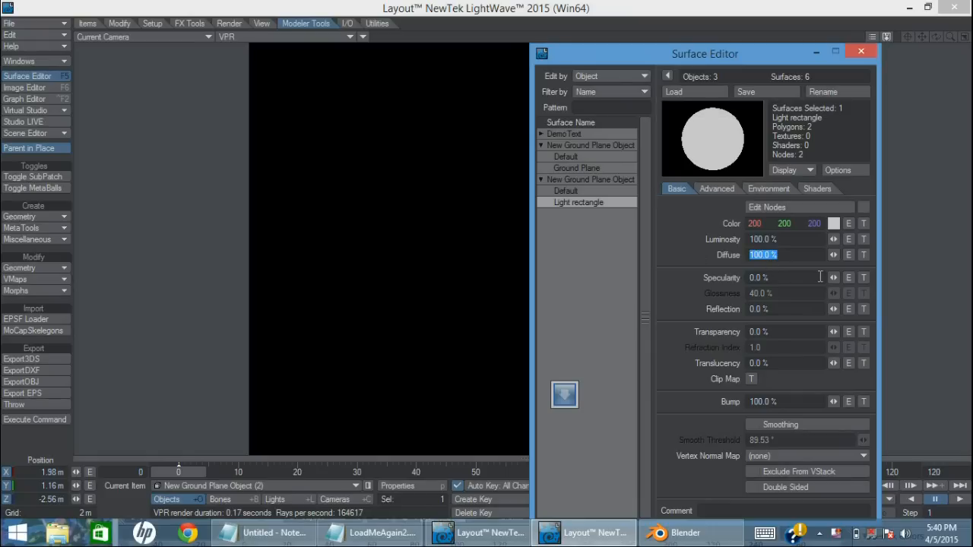
{"action": "left_click", "coordinate": [783, 487]}
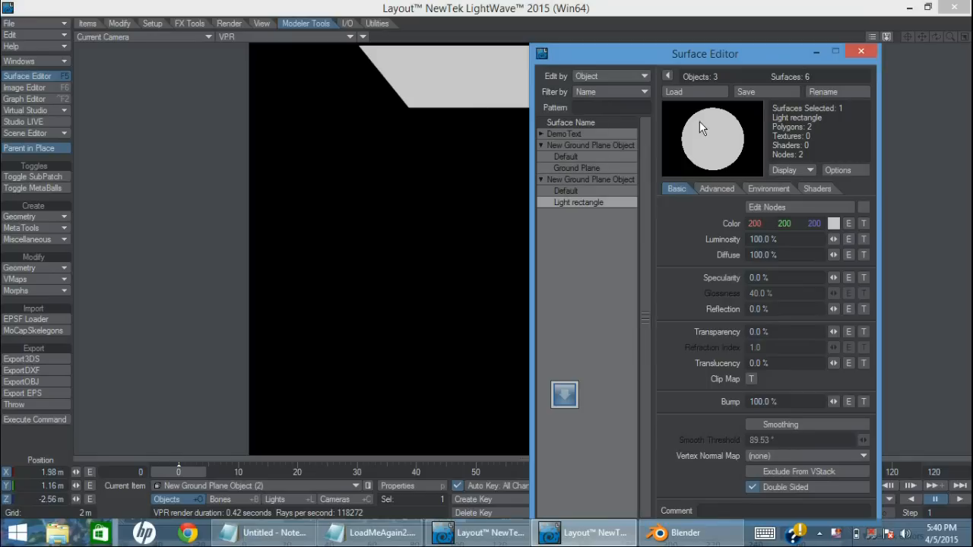
- Set the diffuse value of the Ground Plane surface to 0%
{"action": "left_click", "coordinate": [554, 168]}
{"action": "left_click_drag", "start_coordinate": [833, 256], "coordinate": [827, 255]}
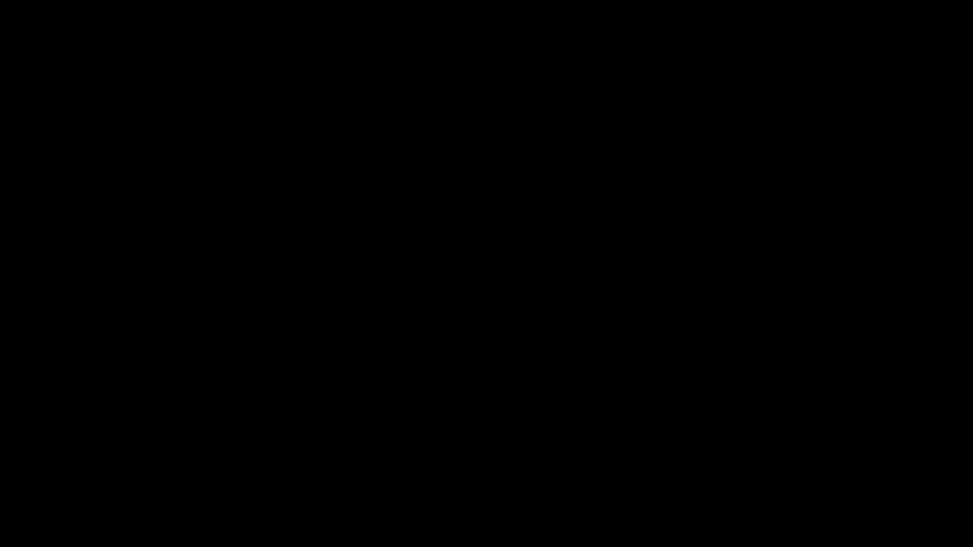
{"action": "left_click", "coordinate": [779, 255]}
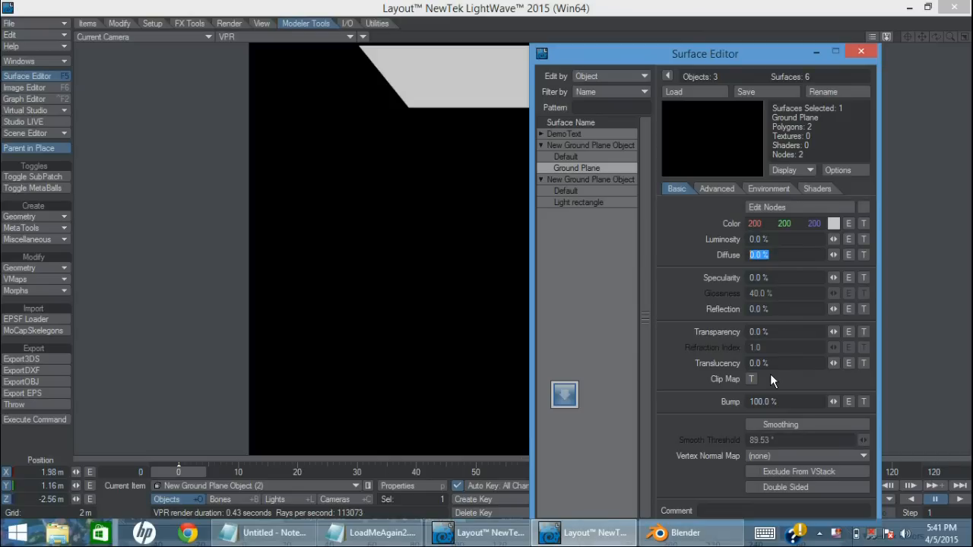
- Set the ray recursion limit to 2 in the Render Globals
{"action": "left_click_drag", "start_coordinate": [684, 53], "coordinate": [631, 53]}
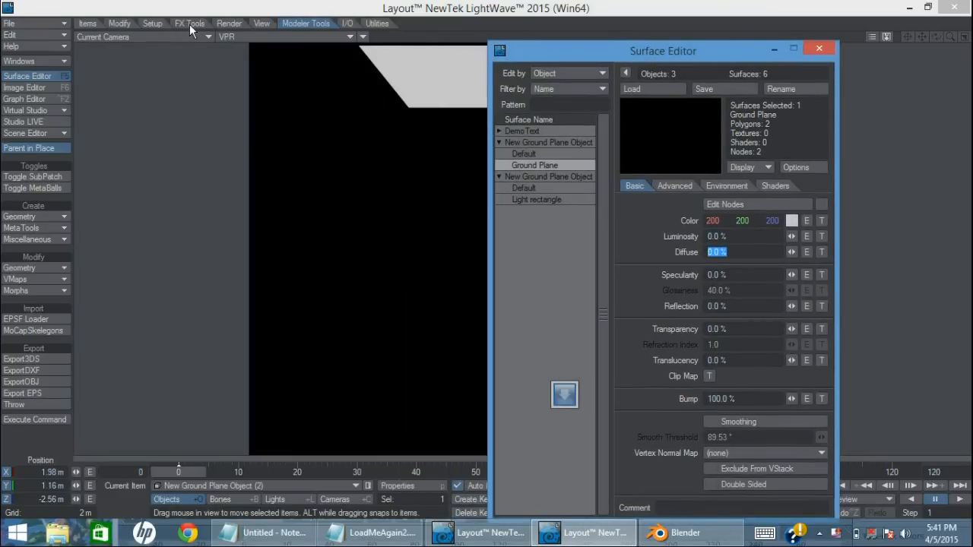
{"action": "left_click", "coordinate": [228, 23]}
{"action": "left_click", "coordinate": [51, 175]}
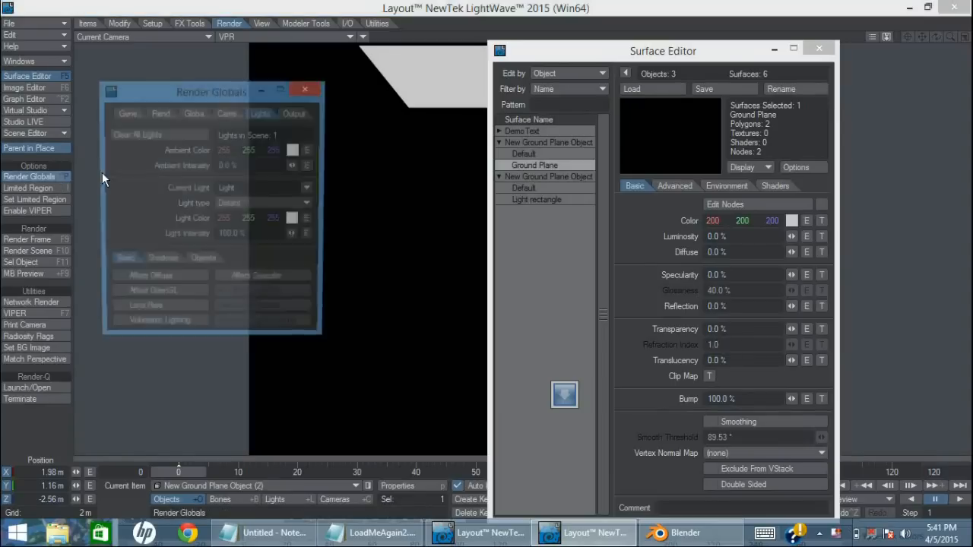
{"action": "left_click", "coordinate": [198, 113]}
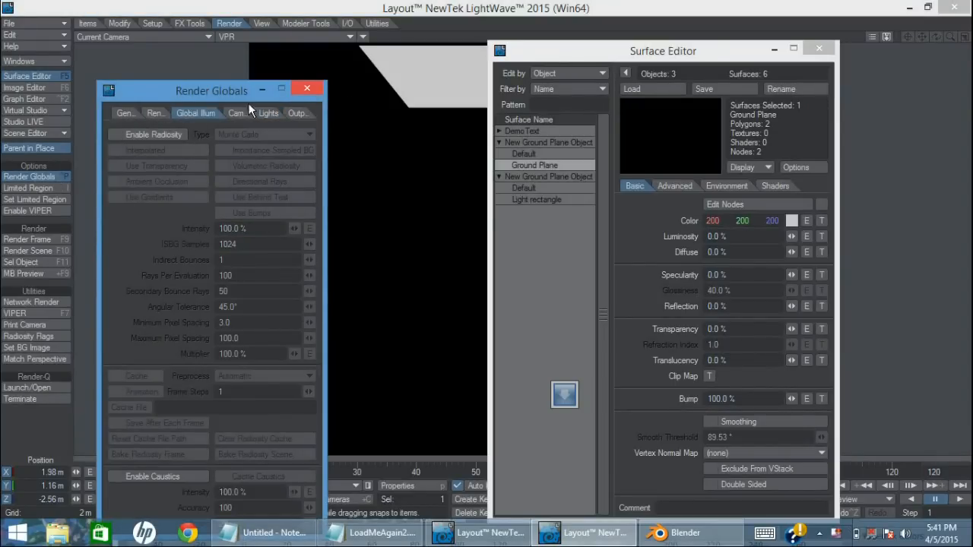
{"action": "left_click", "coordinate": [155, 113]}
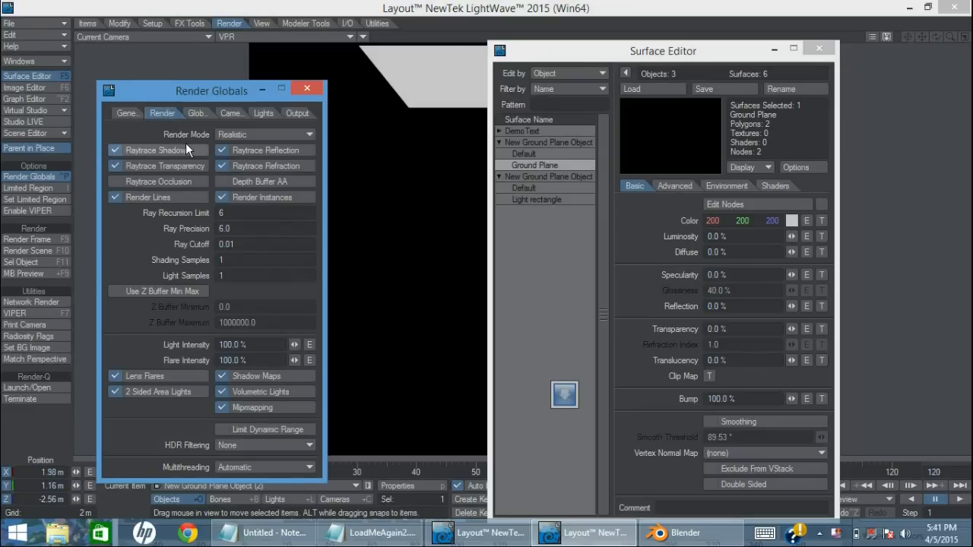
{"action": "left_click", "coordinate": [231, 215]}
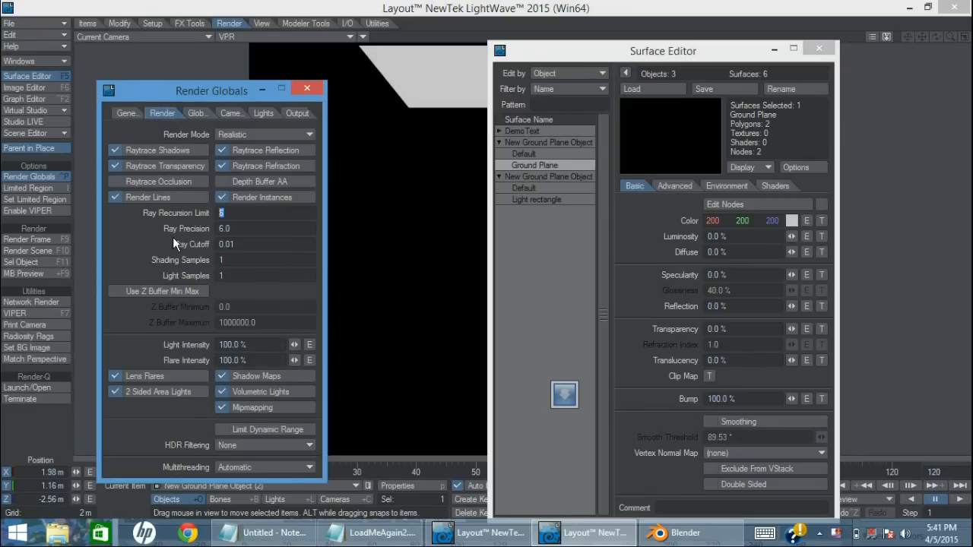
{"action": "type", "text": "2"}
{"action": "key", "text": "Tab"}
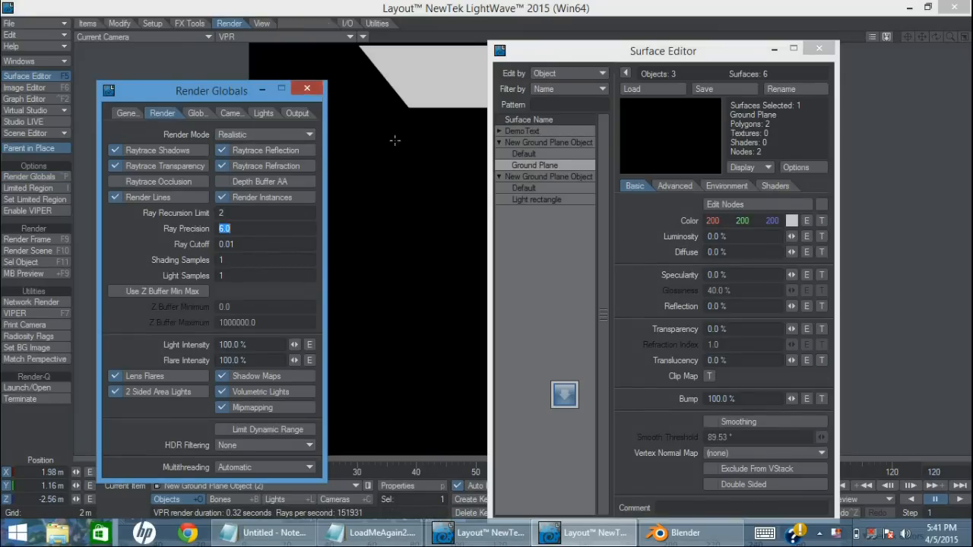
- Set the reflection of DemoText's None surface to 90%
{"action": "left_click_drag", "start_coordinate": [731, 44], "coordinate": [289, 40]}
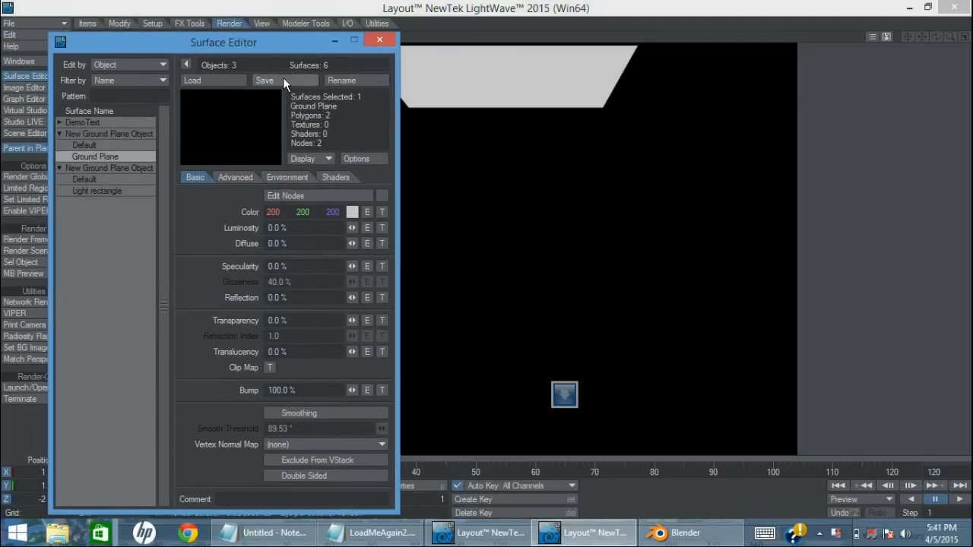
{"action": "left_click", "coordinate": [61, 122]}
{"action": "left_click", "coordinate": [97, 143]}
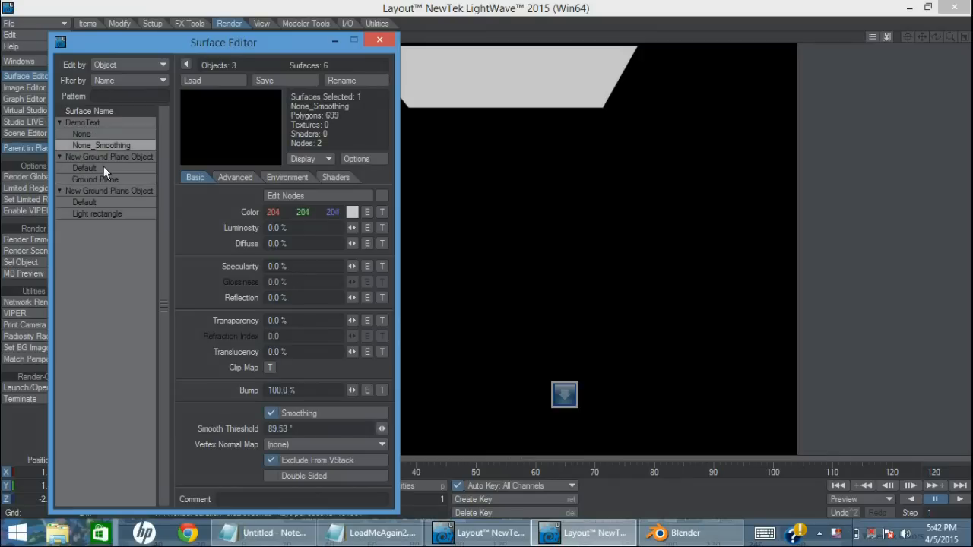
{"action": "left_click", "coordinate": [90, 138]}
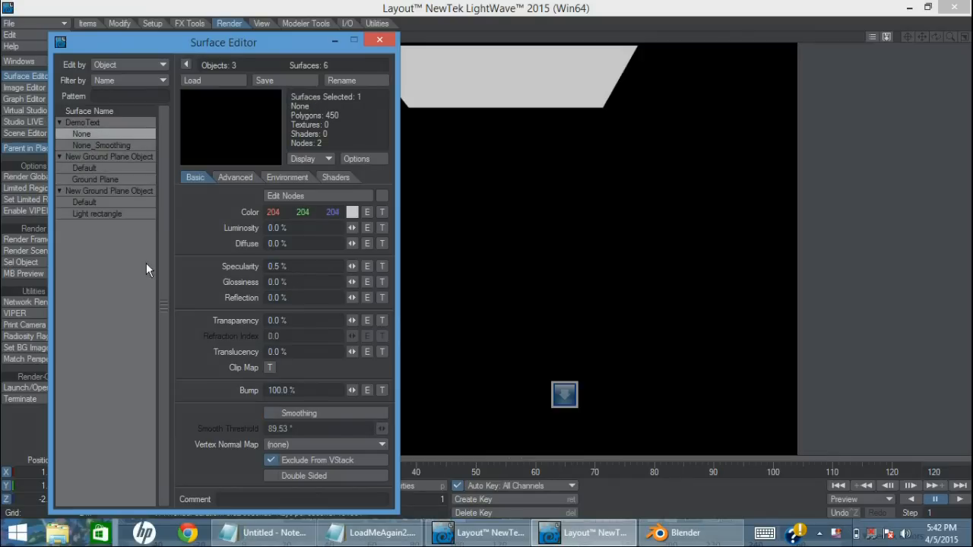
{"action": "left_click", "coordinate": [277, 297]}
{"action": "type", "text": "90"}
{"action": "key", "text": "Tab"}
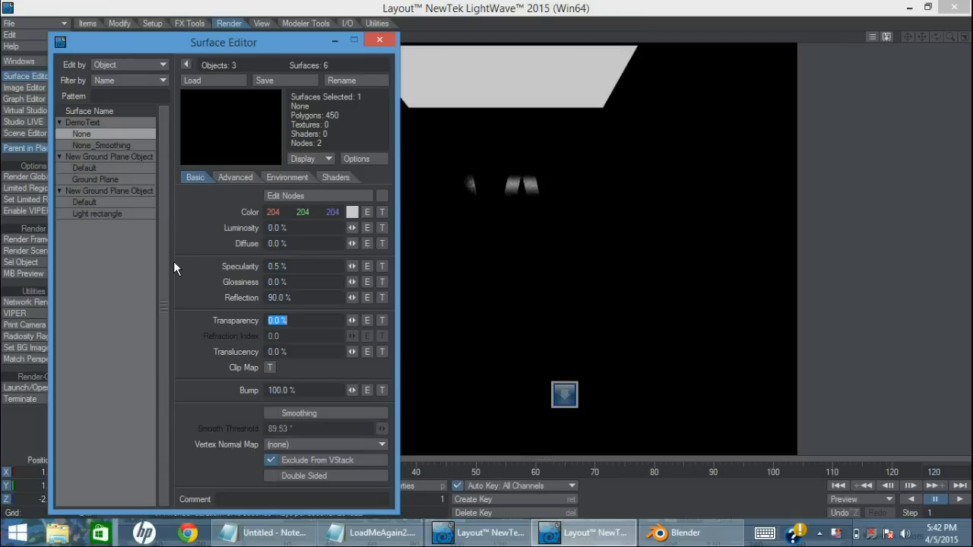
- Set the reflection blurring of DemoText's None surface to 50%
{"action": "left_click", "coordinate": [300, 297]}
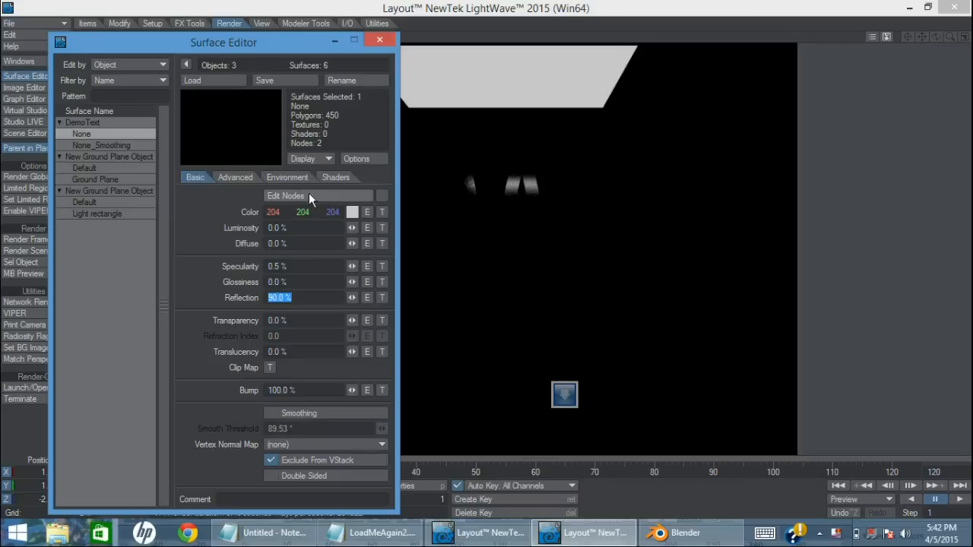
{"action": "left_click", "coordinate": [273, 178]}
{"action": "left_click", "coordinate": [285, 245]}
{"action": "type", "text": "5"}
{"action": "key", "text": "Return"}
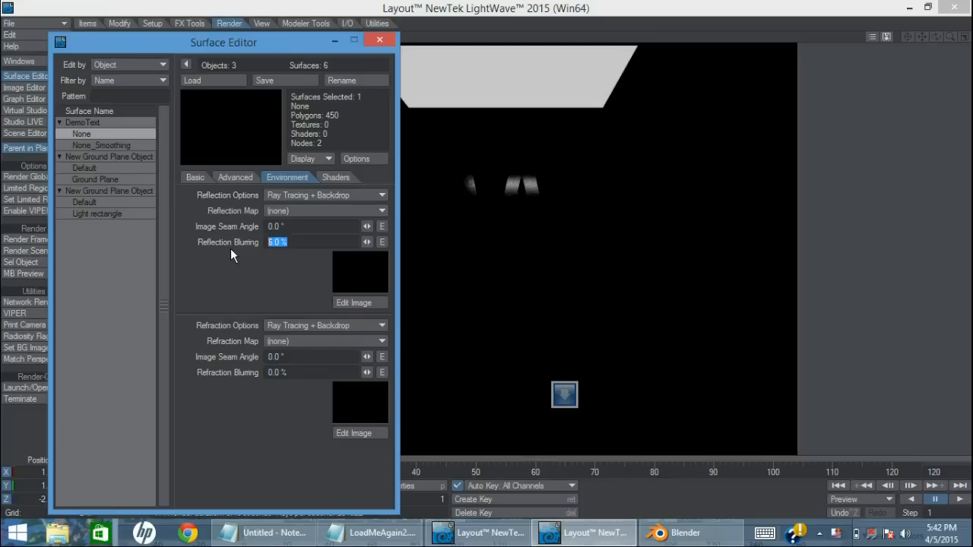
{"action": "type", "text": "50"}
{"action": "key", "text": "Tab"}
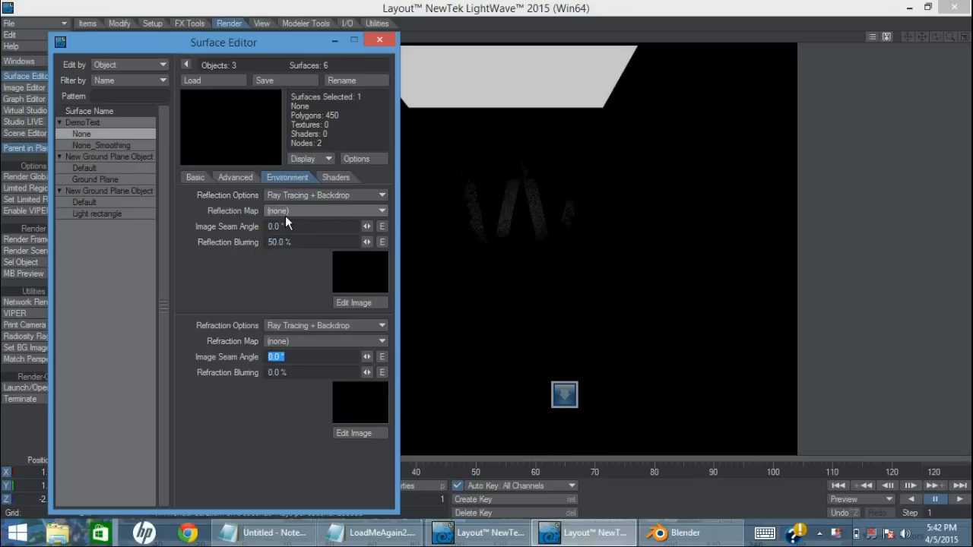
- Set the reflection of DemoText's None_Smoothing surface to 90%
{"action": "left_click", "coordinate": [256, 174]}
{"action": "left_click", "coordinate": [204, 177]}
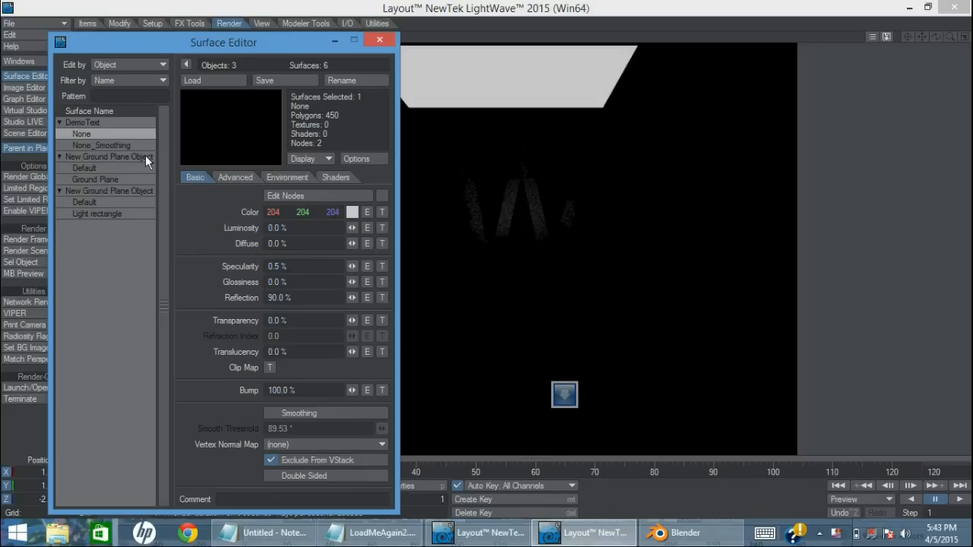
{"action": "left_click", "coordinate": [128, 145]}
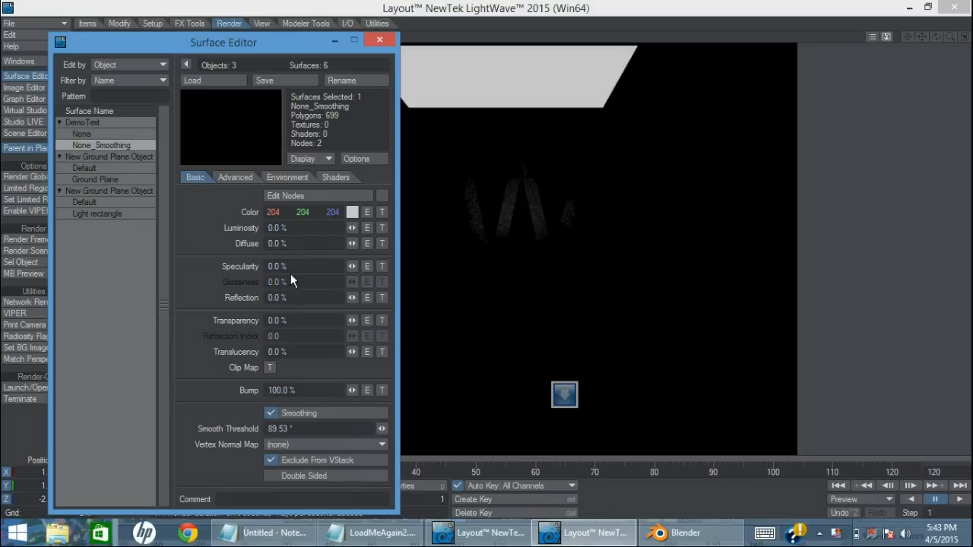
{"action": "left_click", "coordinate": [285, 298]}
{"action": "type", "text": "90"}
{"action": "key", "text": "Tab"}
- Set the reflection blurring of DemoText's None_Smoothing surface to 60%
{"action": "left_click", "coordinate": [288, 177]}
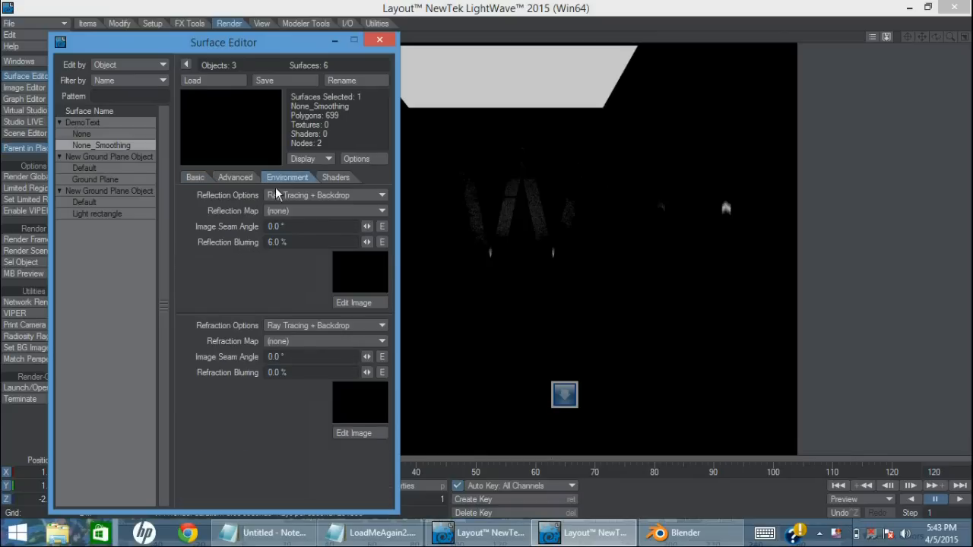
{"action": "left_click", "coordinate": [299, 241]}
{"action": "type", "text": "60"}
{"action": "key", "text": "Tab"}
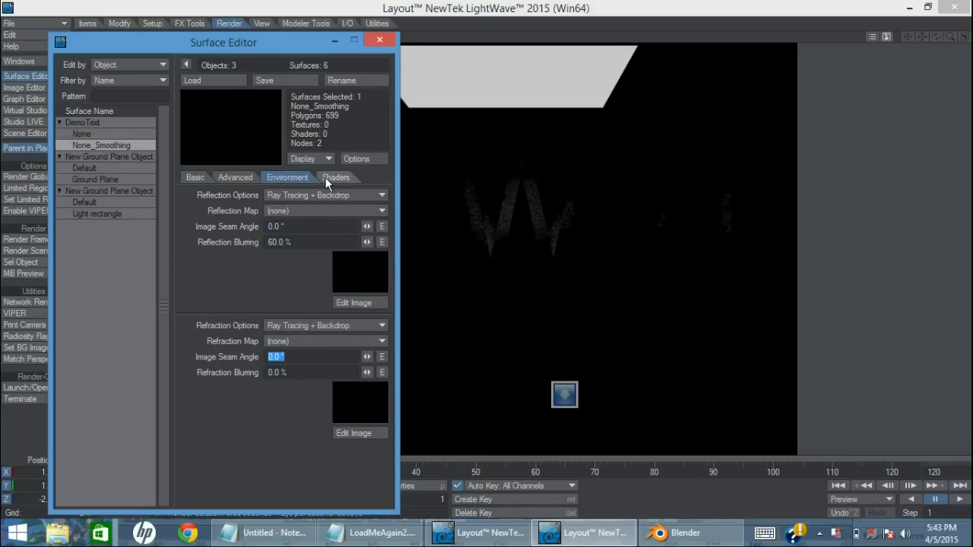
{"action": "left_click_drag", "start_coordinate": [303, 50], "coordinate": [296, 78]}
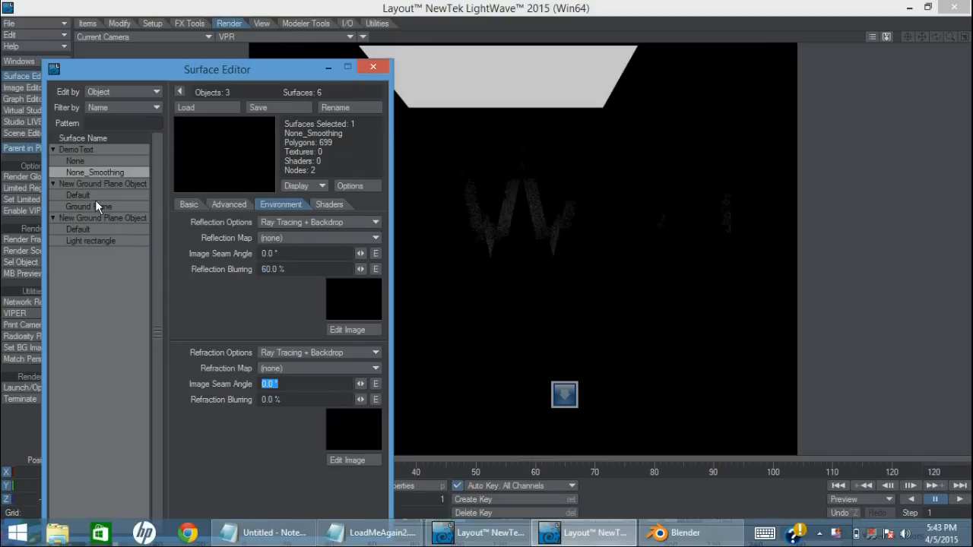
- Set the reflection of the Ground Plane surface to 50%
{"action": "left_click", "coordinate": [77, 161]}
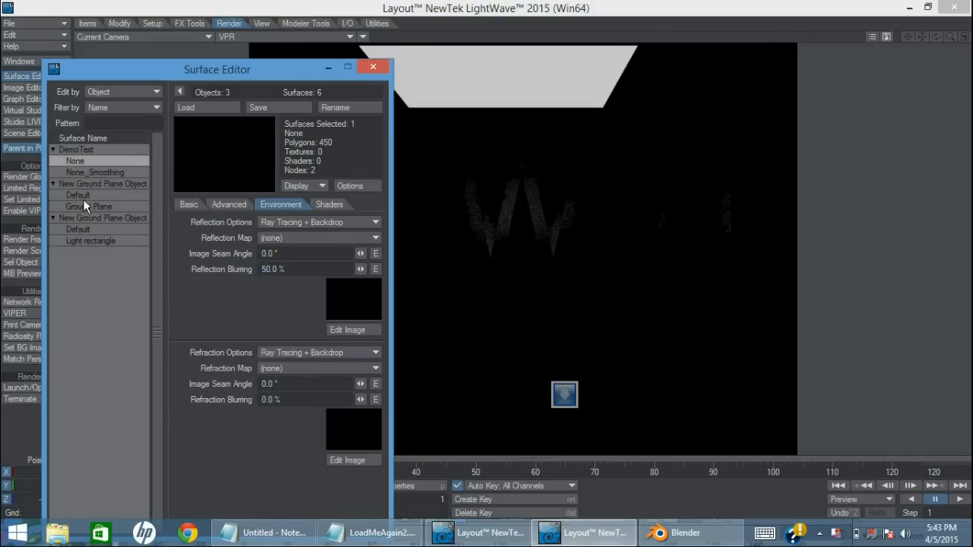
{"action": "left_click", "coordinate": [101, 207]}
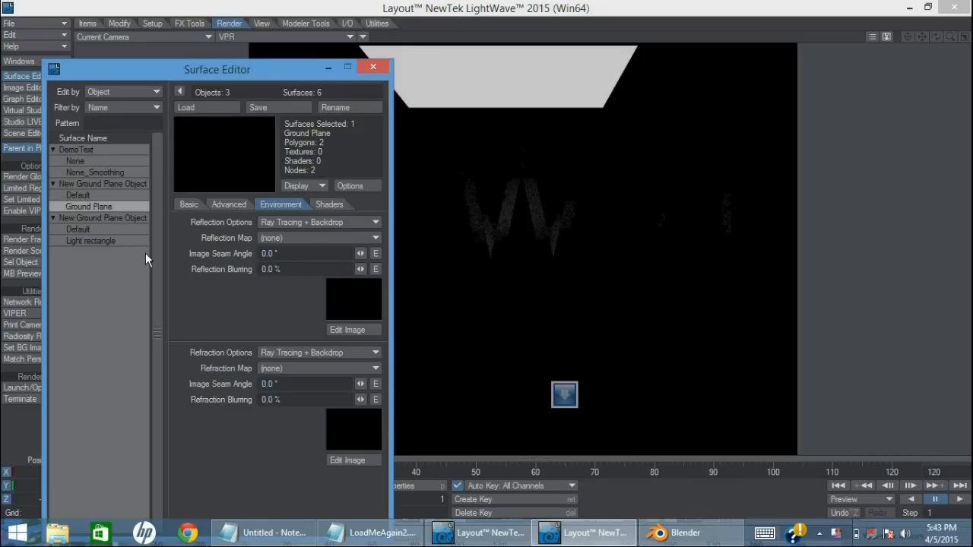
{"action": "left_click", "coordinate": [191, 203]}
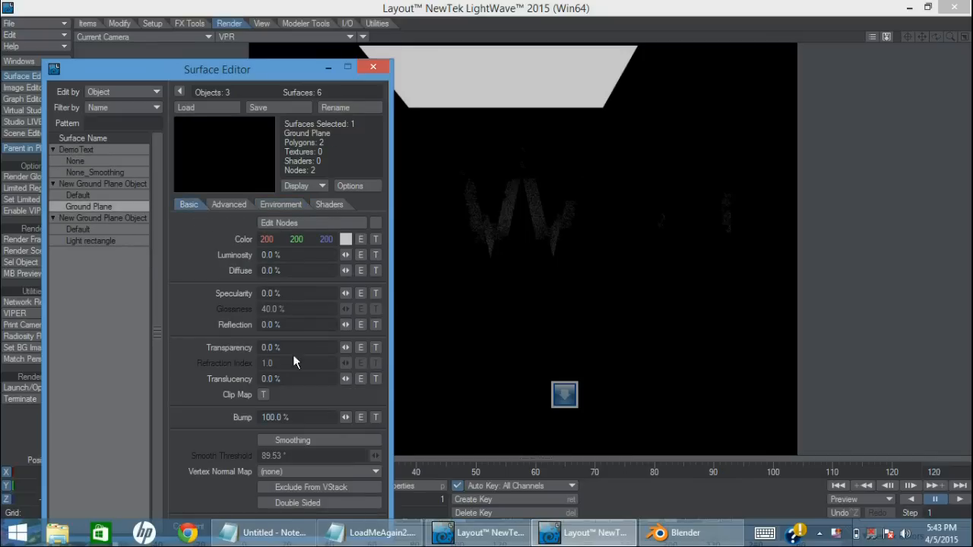
{"action": "left_click", "coordinate": [296, 324]}
{"action": "type", "text": "50"}
{"action": "key", "text": "Tab"}
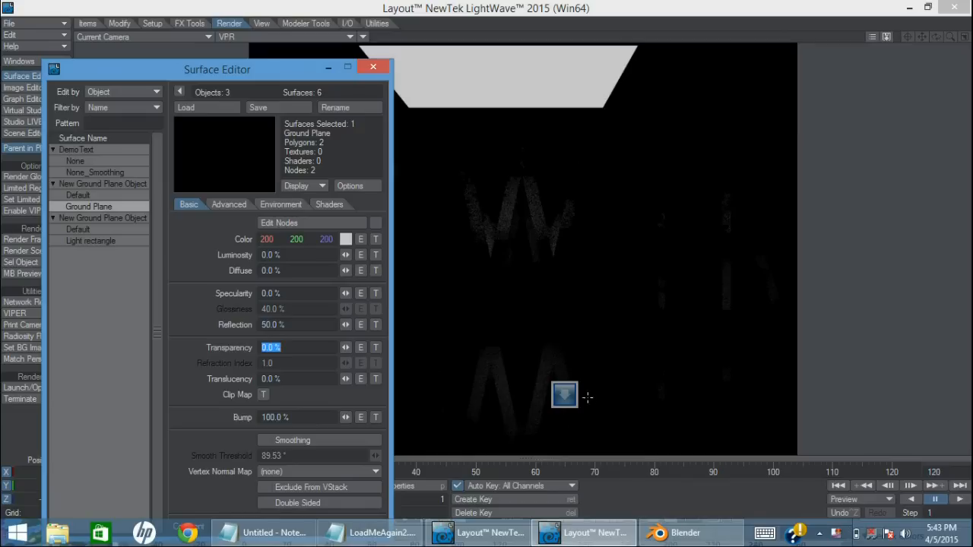
- Set the reflection blurring of the Ground Plane surface to 500%
{"action": "left_click", "coordinate": [274, 204]}
{"action": "left_click", "coordinate": [291, 269]}
{"action": "type", "text": "500"}
{"action": "key", "text": "Tab"}
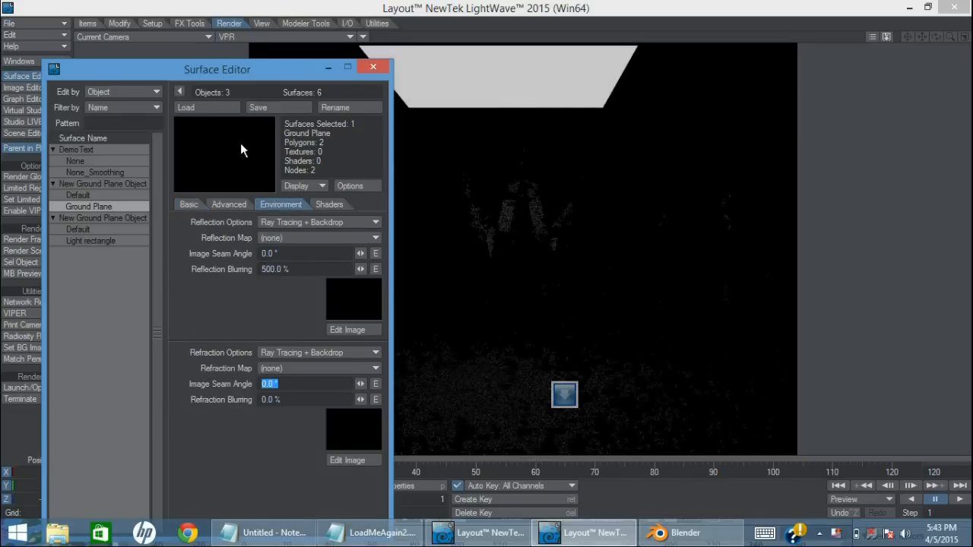
{"action": "left_click_drag", "start_coordinate": [284, 75], "coordinate": [157, 58]}
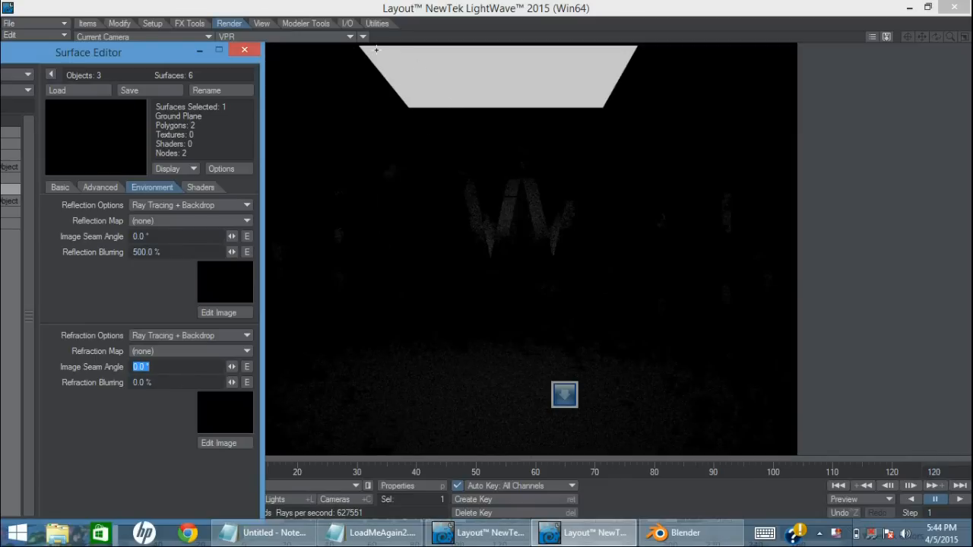
- Set the luminosity of the Light rectangle surface to 500% and close the Surface Editor
{"action": "left_click_drag", "start_coordinate": [133, 50], "coordinate": [264, 57]}
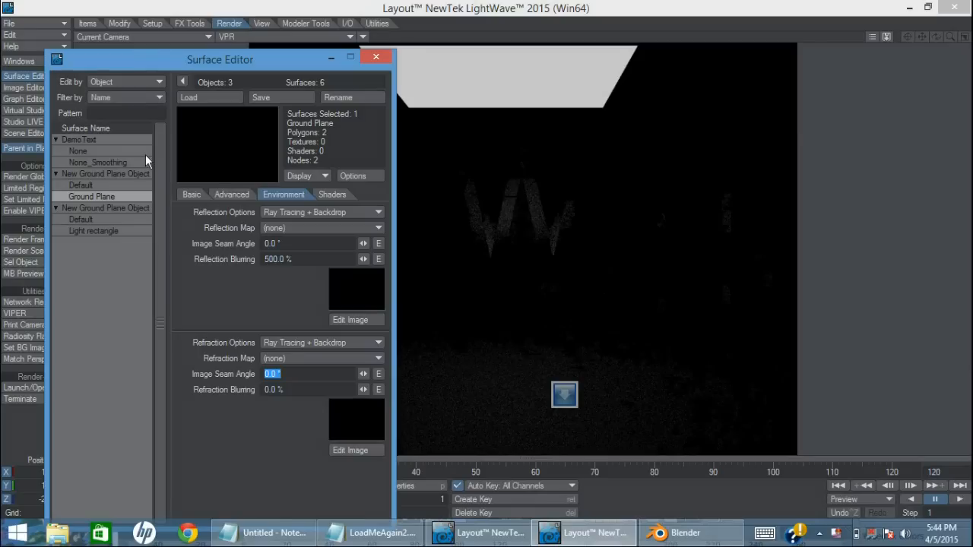
{"action": "left_click", "coordinate": [98, 233]}
{"action": "left_click", "coordinate": [191, 195]}
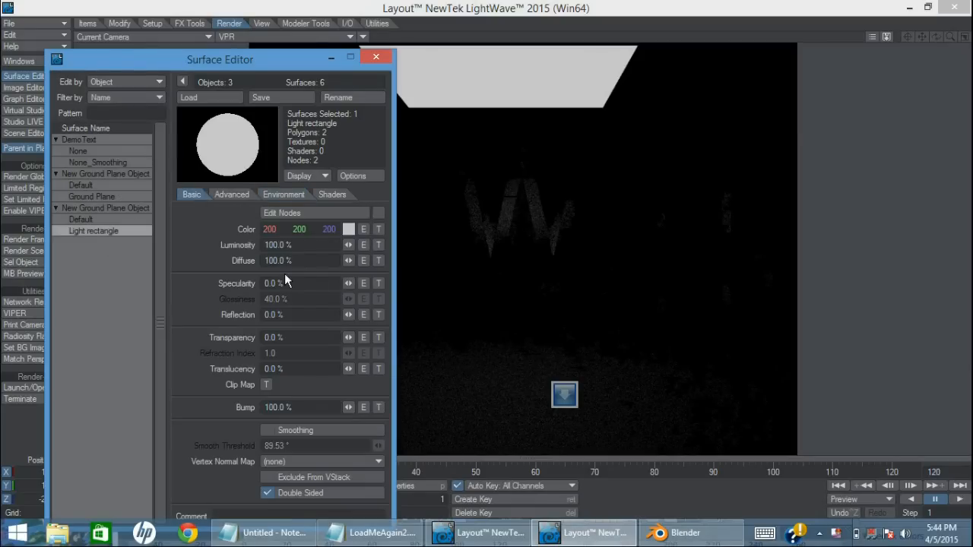
{"action": "left_click", "coordinate": [303, 245]}
{"action": "type", "text": "590"}
{"action": "key", "text": "BackSpace"}
{"action": "key", "text": "BackSpace"}
{"action": "type", "text": "00"}
{"action": "key", "text": "Tab"}
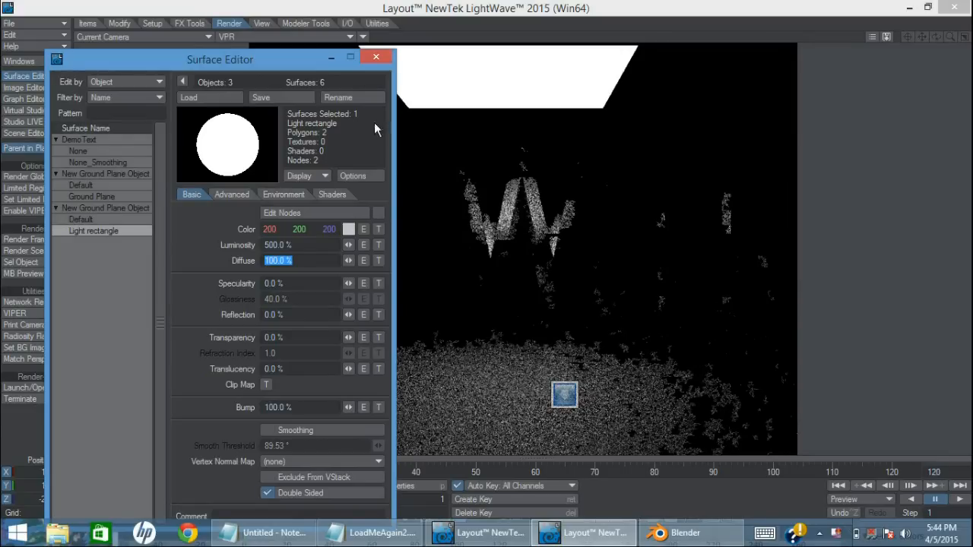
{"action": "left_click_drag", "start_coordinate": [274, 58], "coordinate": [148, 100]}
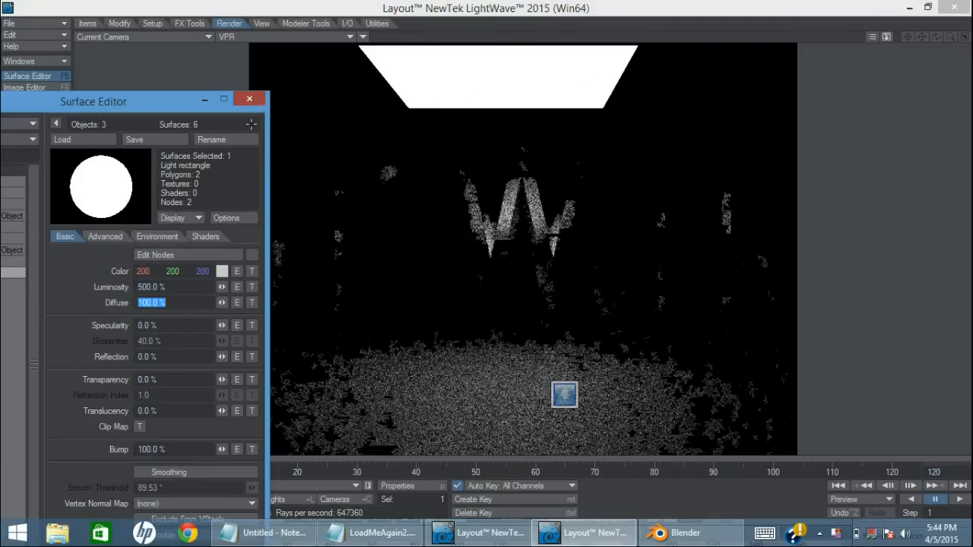
{"action": "key", "text": "F5"}
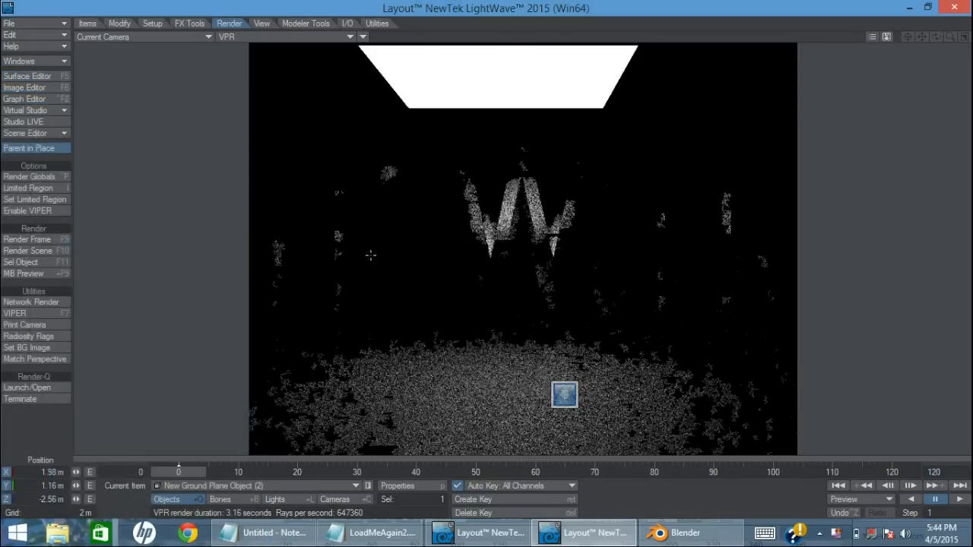
- Move New Ground Plane Object (2), the light rectangle, to about X 2.09 m, Y 1.74 m, Z -2.39 m
{"action": "left_click", "coordinate": [221, 486]}
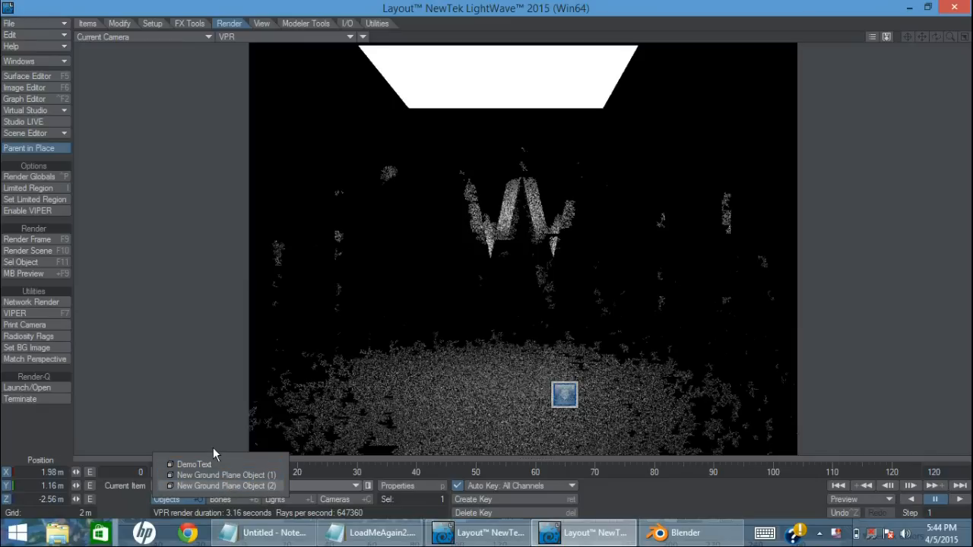
{"action": "left_click", "coordinate": [209, 485]}
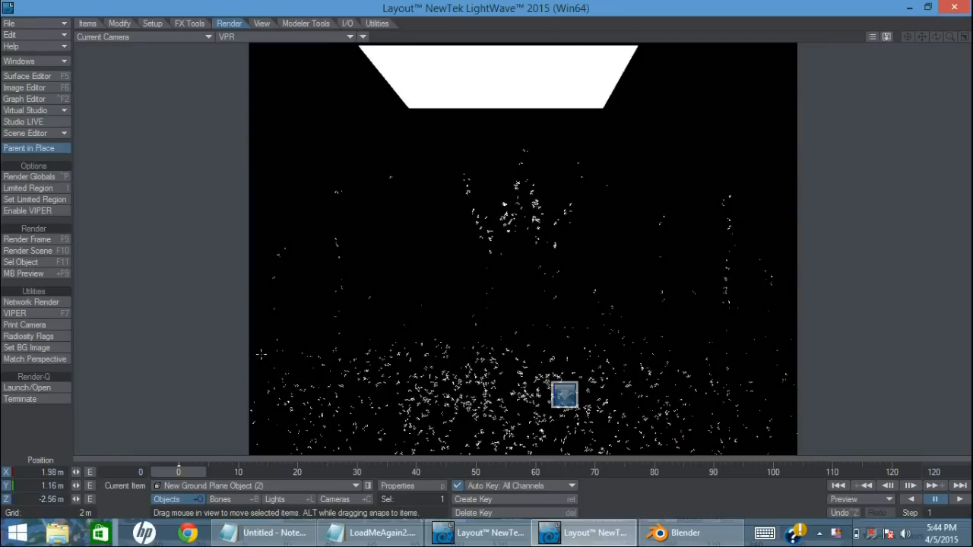
{"action": "left_click_drag", "start_coordinate": [247, 208], "coordinate": [250, 260]}
{"action": "right_click_drag", "start_coordinate": [250, 260], "coordinate": [250, 178]}
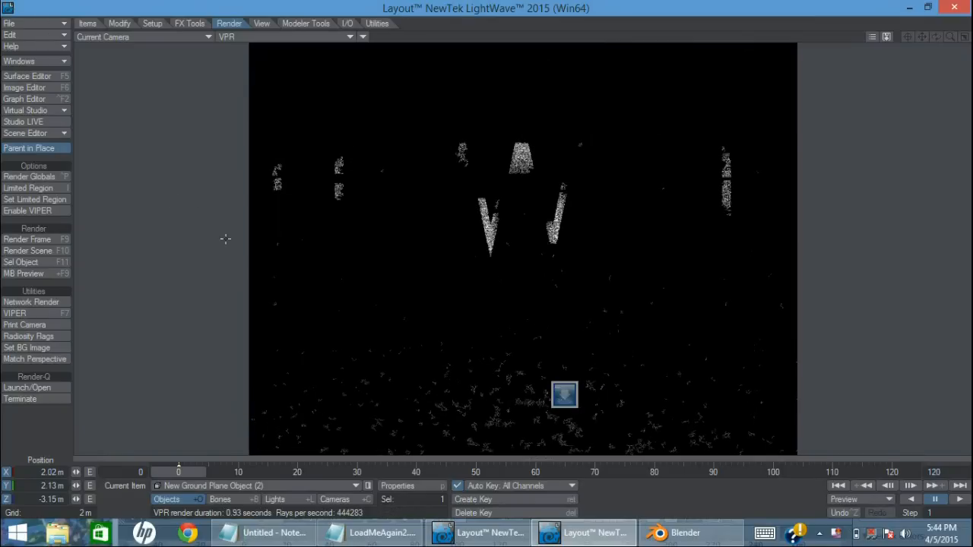
{"action": "right_click_drag", "start_coordinate": [252, 219], "coordinate": [289, 241]}
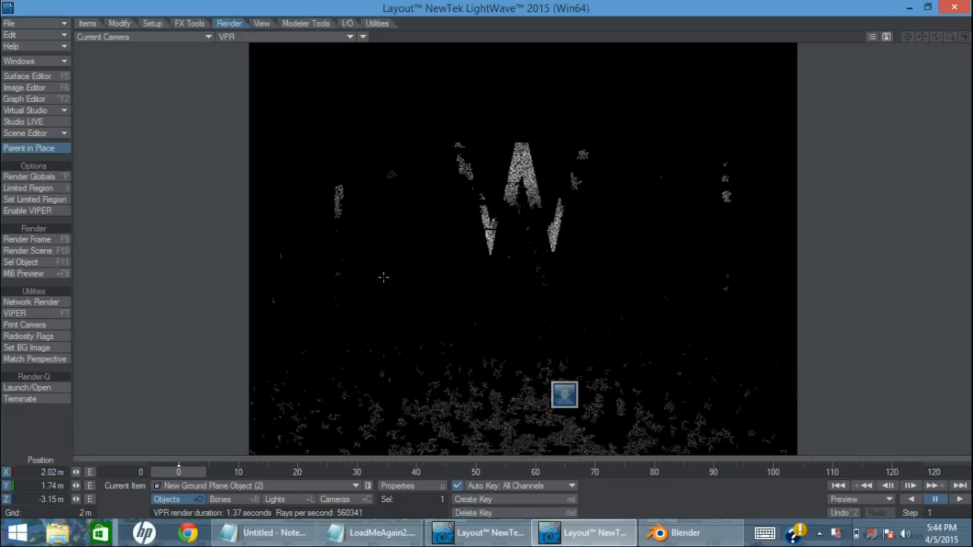
{"action": "left_click_drag", "start_coordinate": [222, 250], "coordinate": [226, 205]}
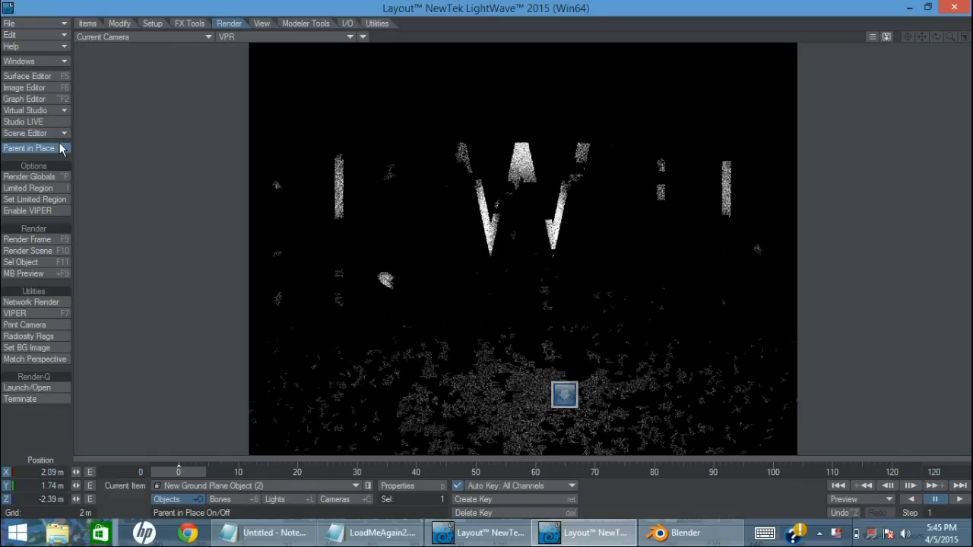
- Enable the gradient backdrop in the scene's backdrop effects and close the Effects window
{"action": "left_click", "coordinate": [50, 175]}
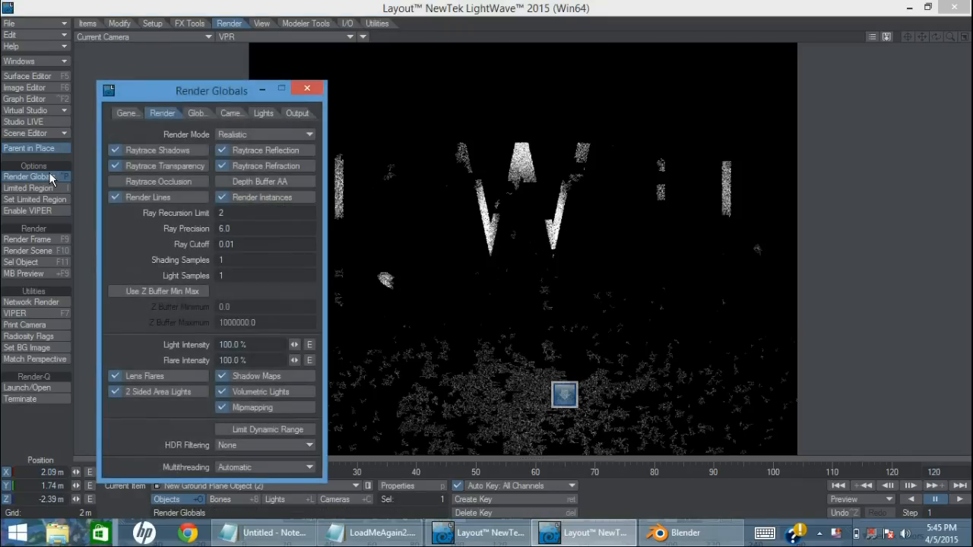
{"action": "left_click", "coordinate": [49, 174]}
{"action": "left_click", "coordinate": [37, 133]}
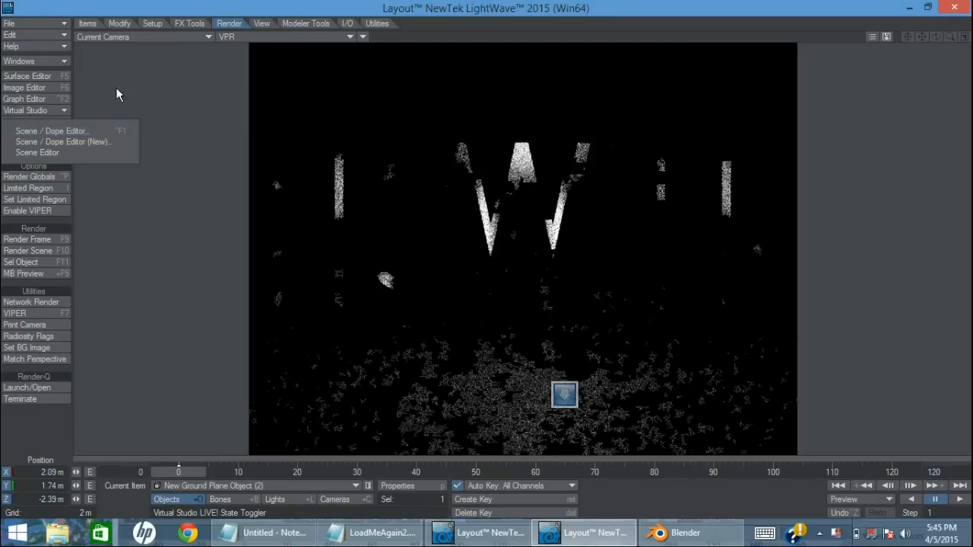
{"action": "left_click", "coordinate": [58, 63]}
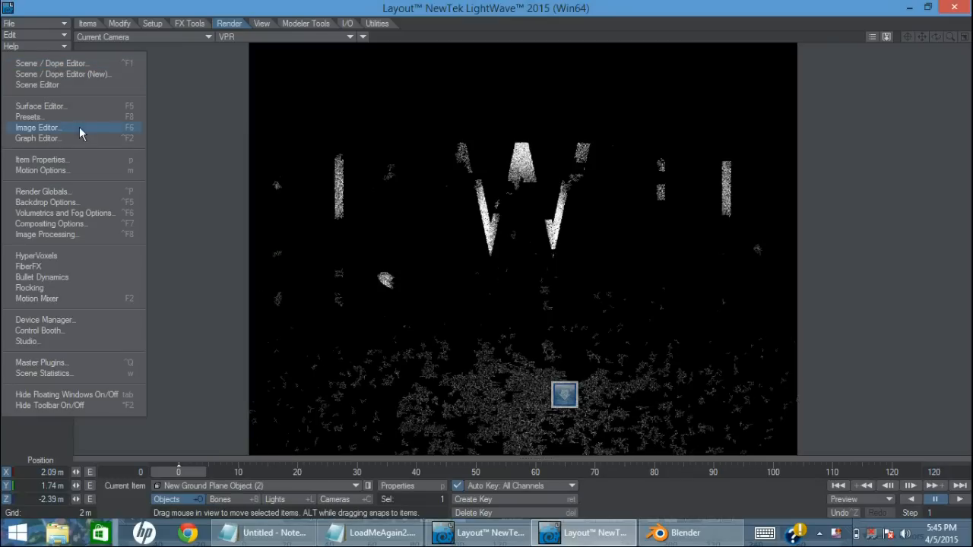
{"action": "left_click", "coordinate": [84, 203]}
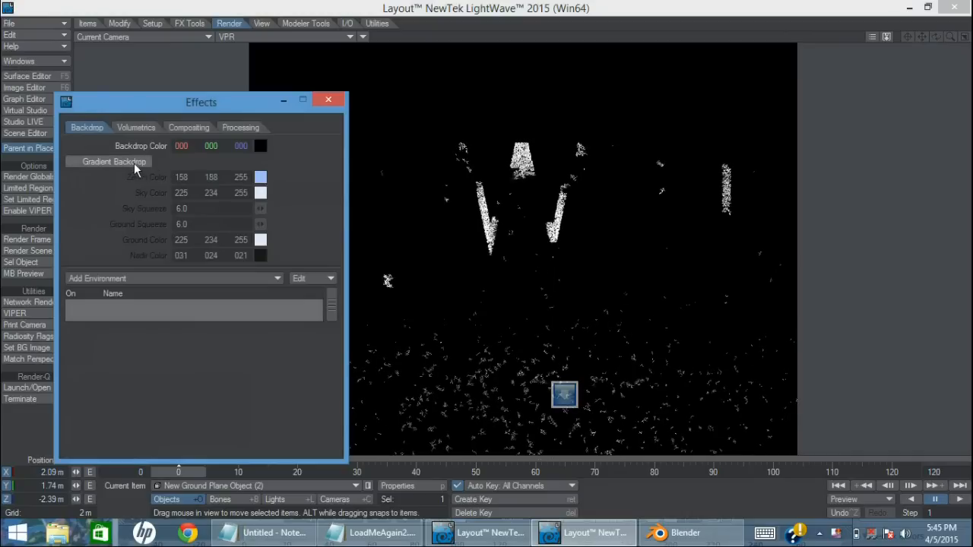
{"action": "left_click", "coordinate": [134, 162]}
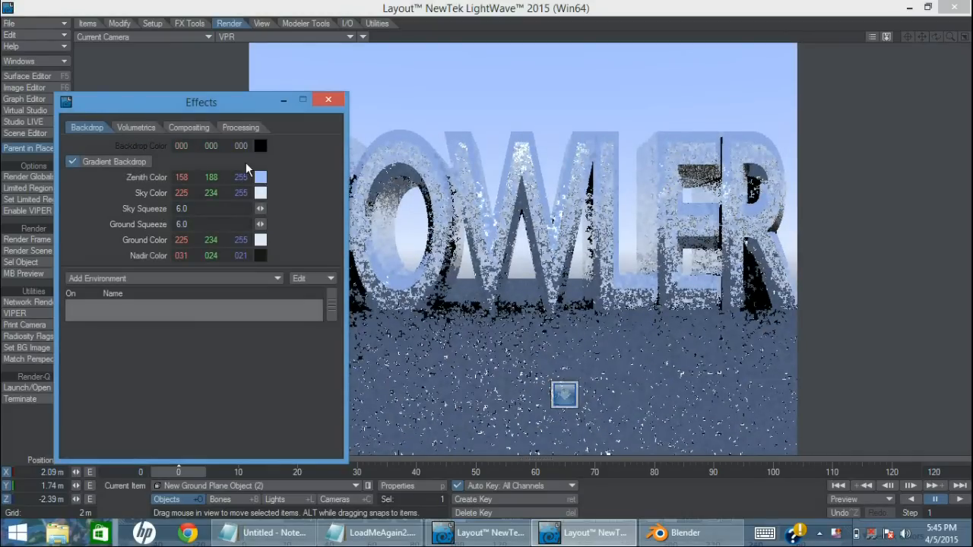
{"action": "left_click", "coordinate": [328, 99]}
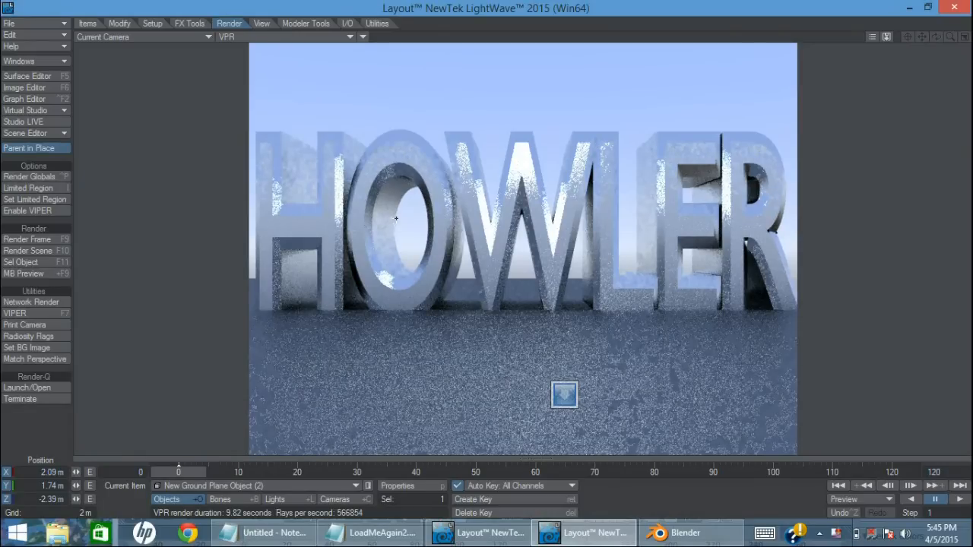
- Raise the DemoText object to about 110 mm on the Y axis
{"action": "left_click", "coordinate": [399, 194]}
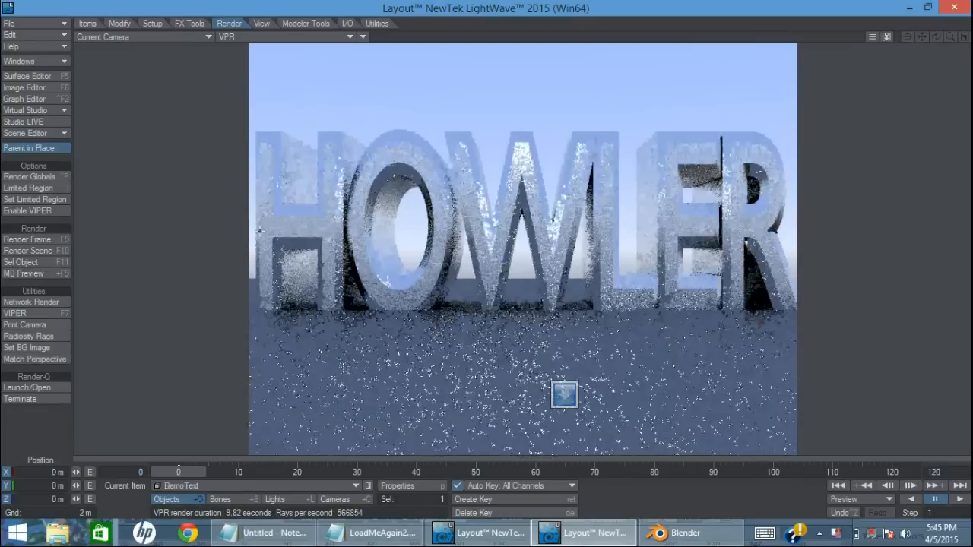
{"action": "right_click_drag", "start_coordinate": [392, 313], "coordinate": [395, 295]}
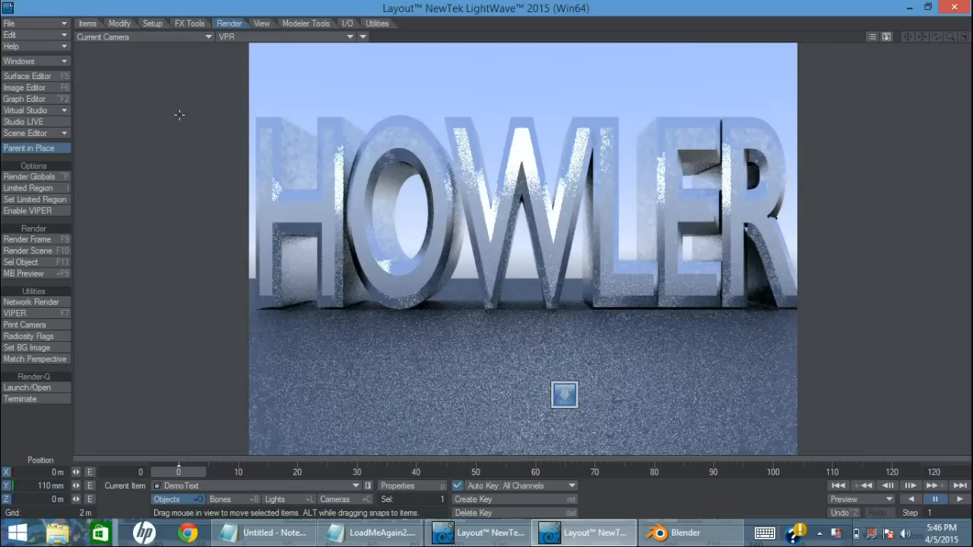
- Change the color of DemoText's None_Smoothing surface to orange, RGB 255, 091, 000
{"action": "left_click", "coordinate": [31, 77]}
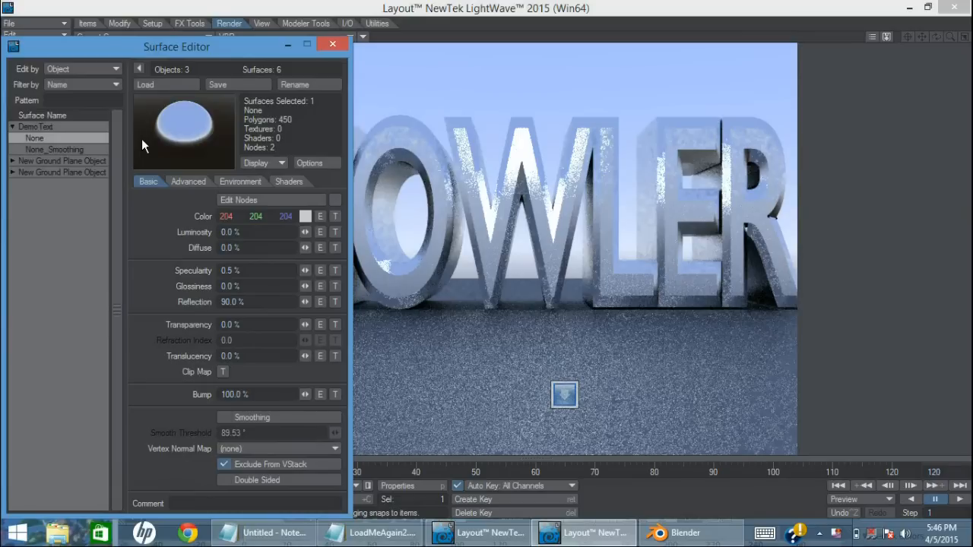
{"action": "left_click", "coordinate": [81, 150]}
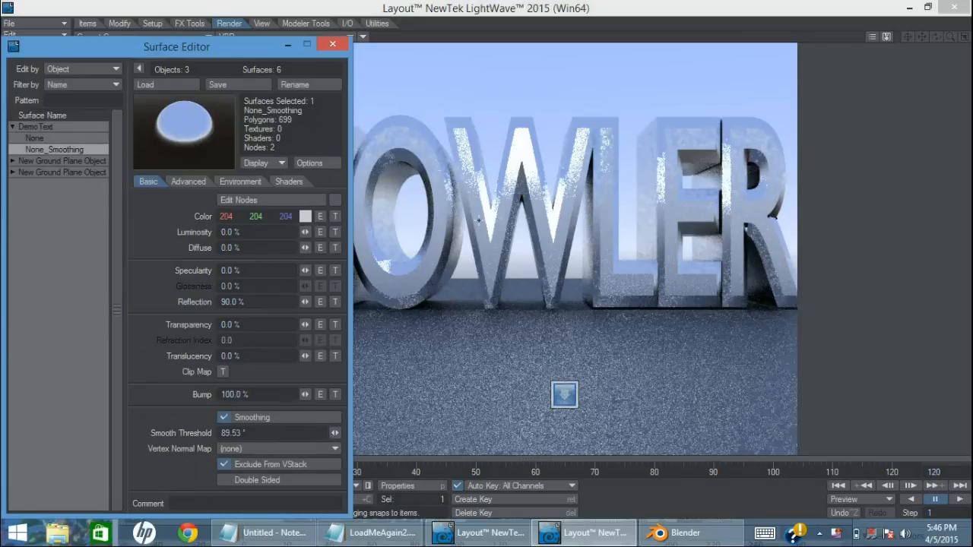
{"action": "left_click", "coordinate": [305, 217]}
{"action": "left_click_drag", "start_coordinate": [225, 208], "coordinate": [243, 49]}
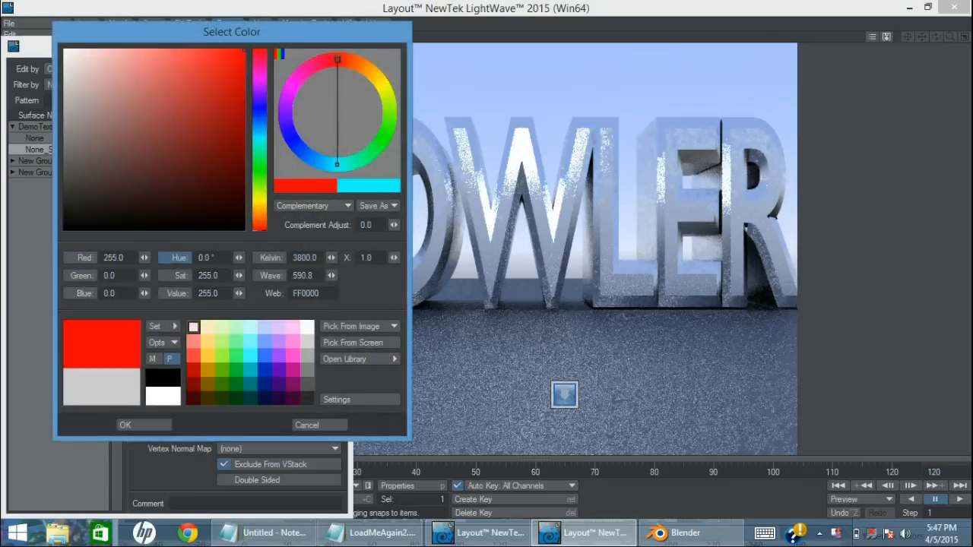
{"action": "left_click", "coordinate": [356, 63]}
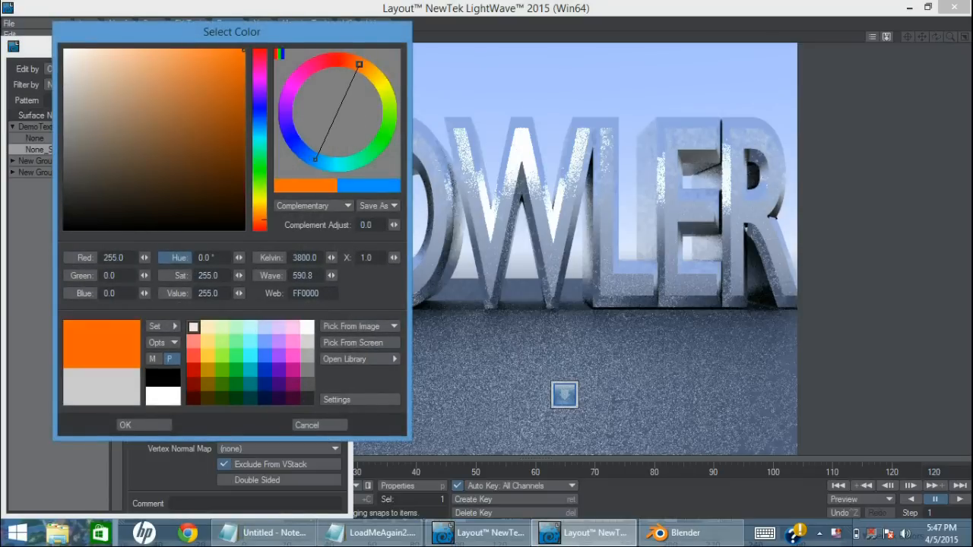
{"action": "left_click", "coordinate": [156, 425]}
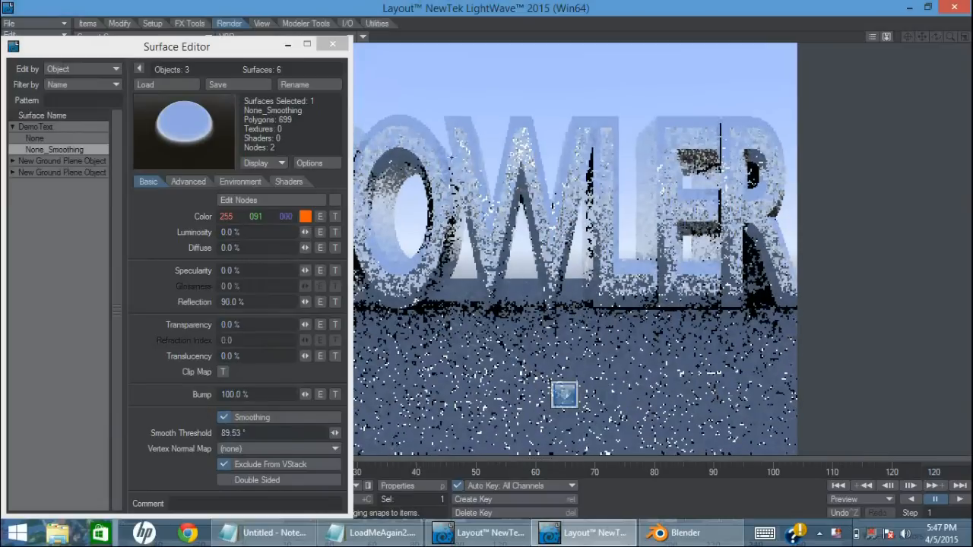
{"action": "left_click_drag", "start_coordinate": [253, 48], "coordinate": [197, 40]}
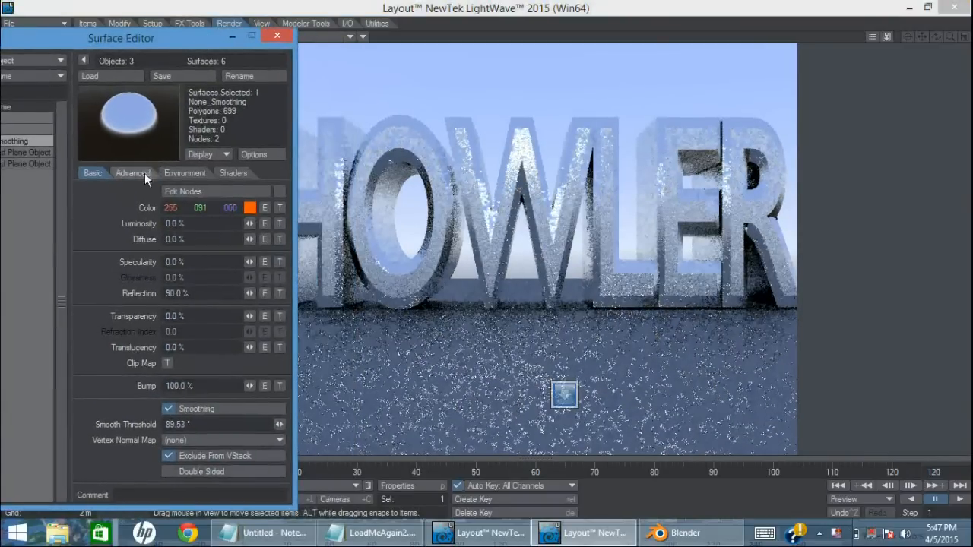
- Set the Color Highlights of DemoText's None_Smoothing surface to 100%
{"action": "left_click", "coordinate": [148, 174]}
{"action": "left_click", "coordinate": [176, 173]}
{"action": "left_click", "coordinate": [126, 173]}
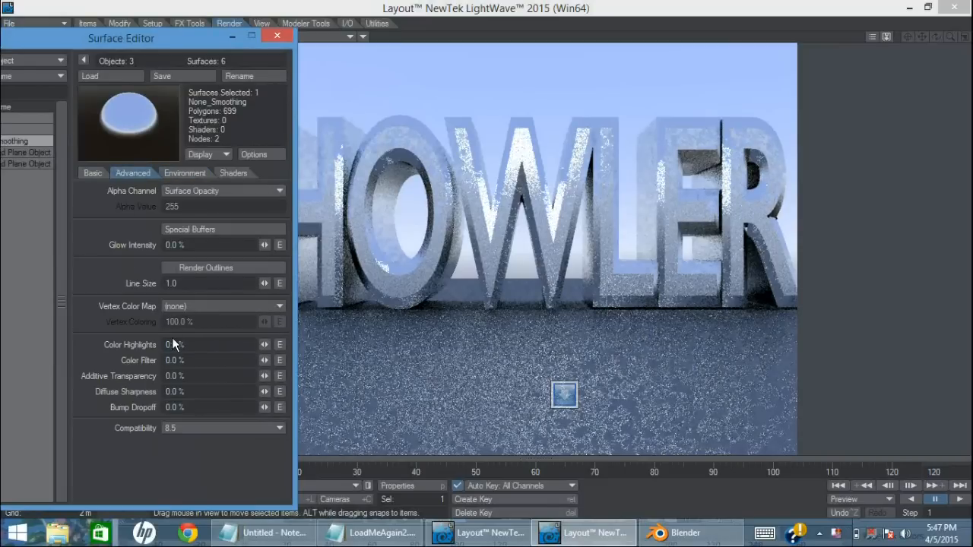
{"action": "left_click", "coordinate": [191, 341]}
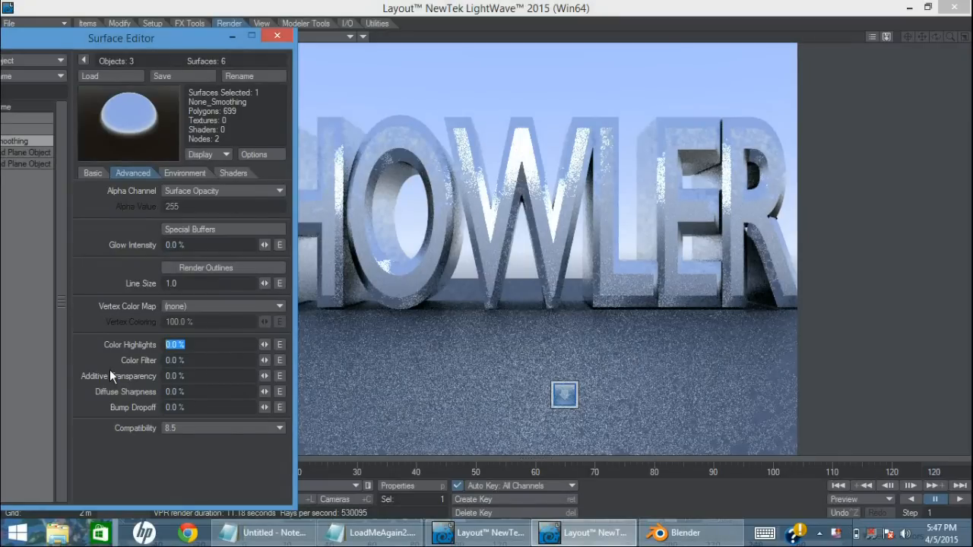
{"action": "type", "text": "100"}
{"action": "key", "text": "Tab"}
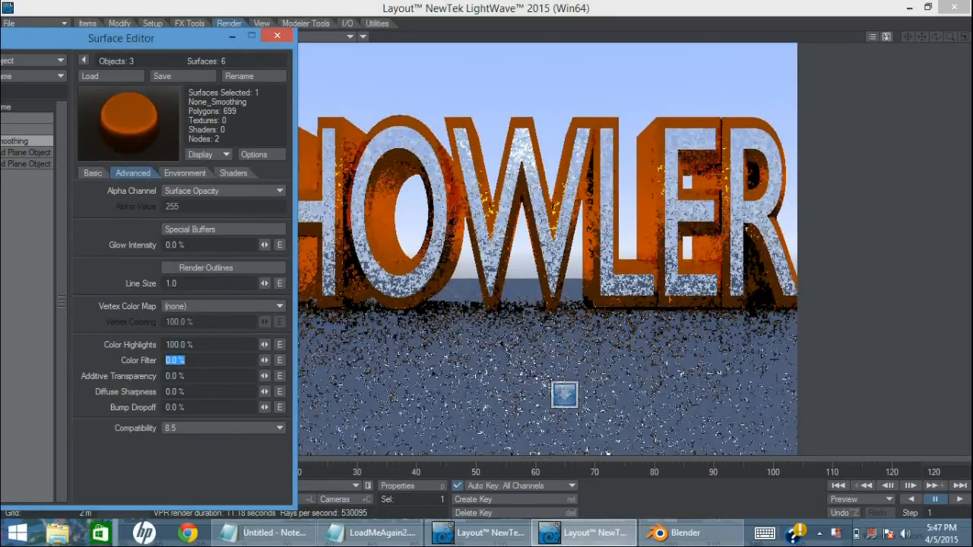
- Reduce the None_Smoothing surface's Color Highlights to 75% and close the Surface Editor
{"action": "left_click", "coordinate": [192, 342]}
{"action": "left_click_drag", "start_coordinate": [192, 343], "coordinate": [84, 332]}
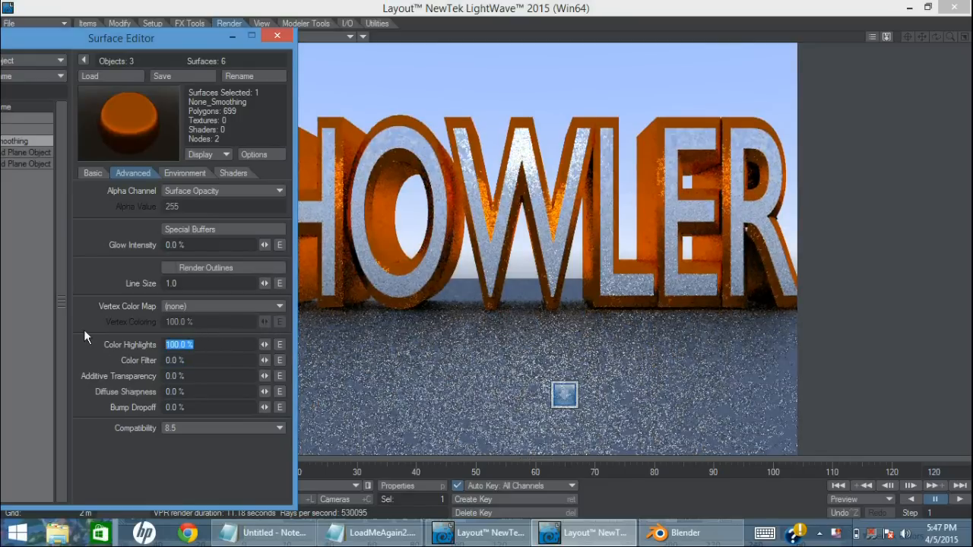
{"action": "type", "text": "75"}
{"action": "key", "text": "Tab"}
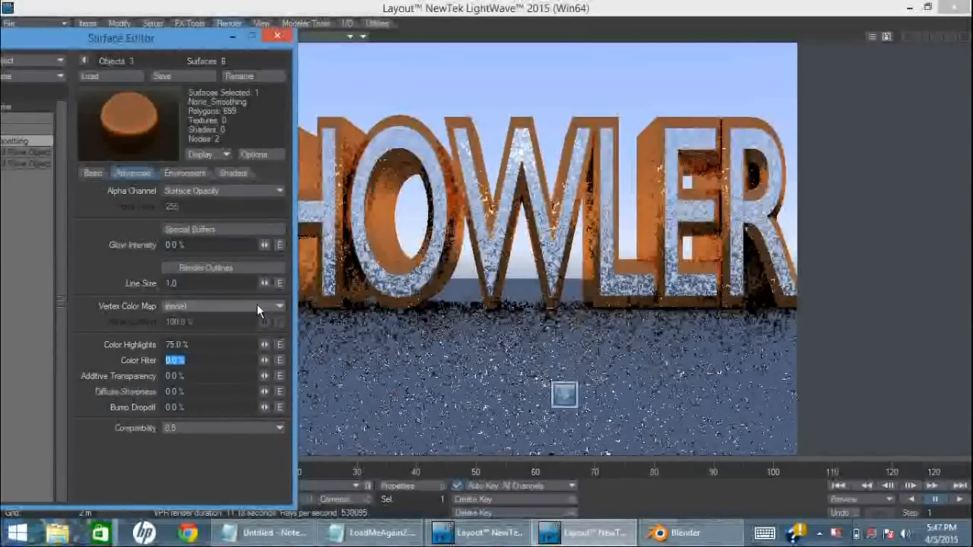
{"action": "left_click", "coordinate": [277, 38]}
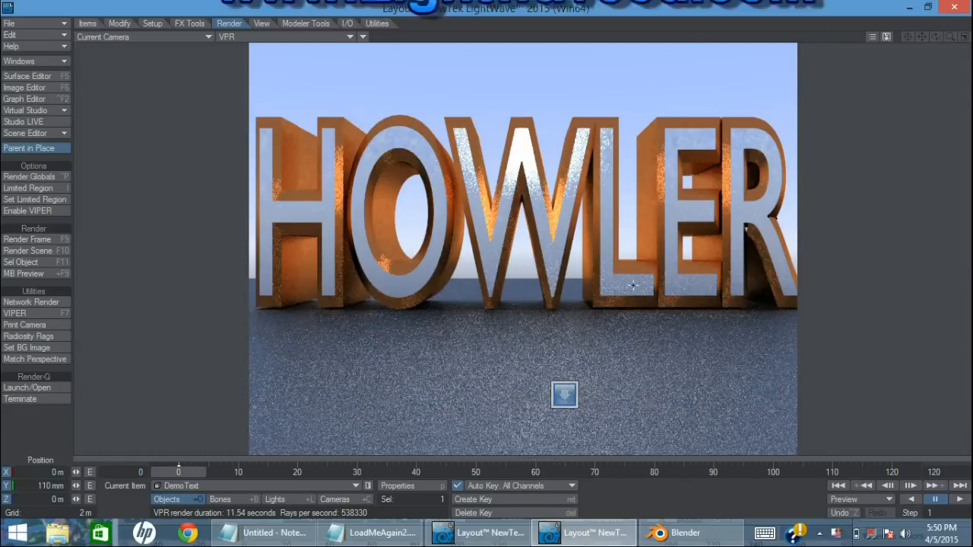
{"action": "mouse_move", "coordinate": [580, 524]}
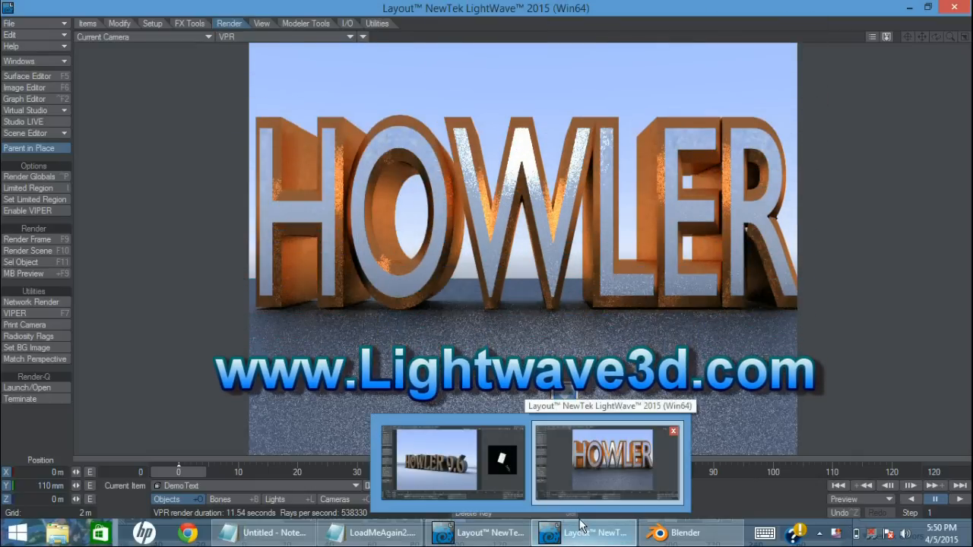